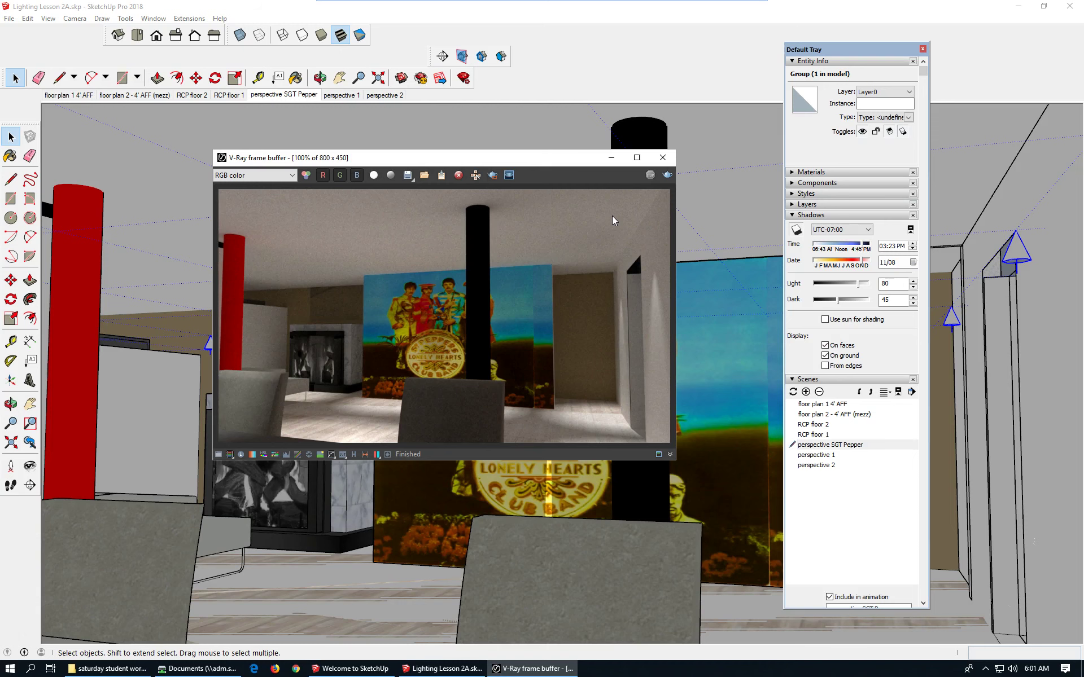
# - Save the finished V-Ray render as a PNG named "lesson 2b sgt pepper render" and close the frame buffer
pyautogui.click(407, 175)
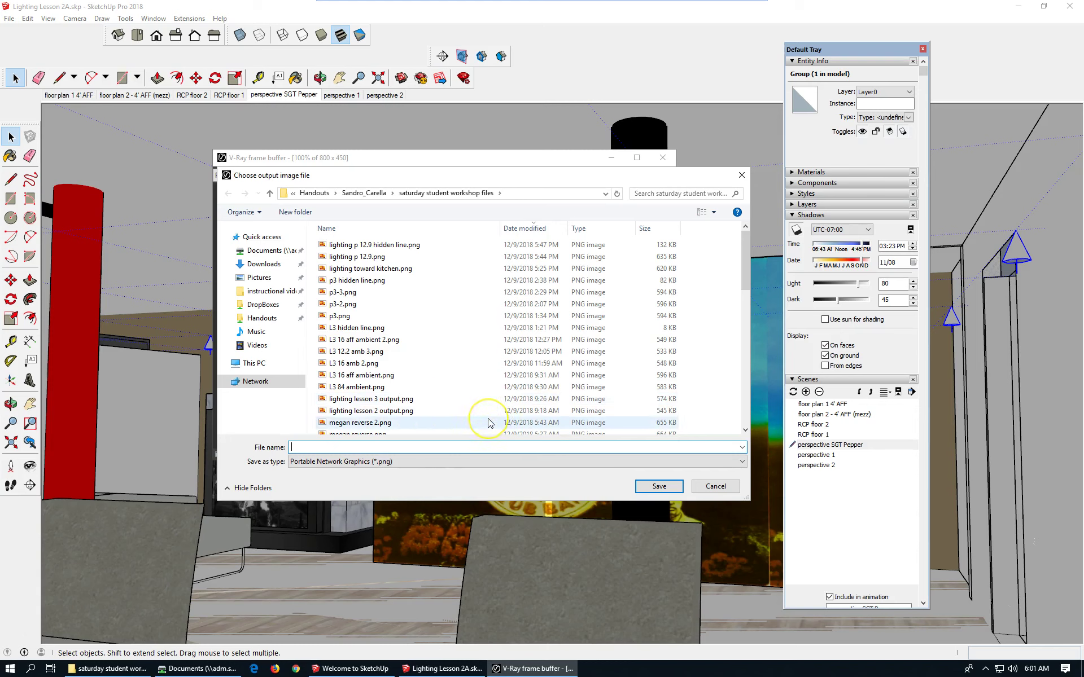
pyautogui.write('2b sgt pepper render')
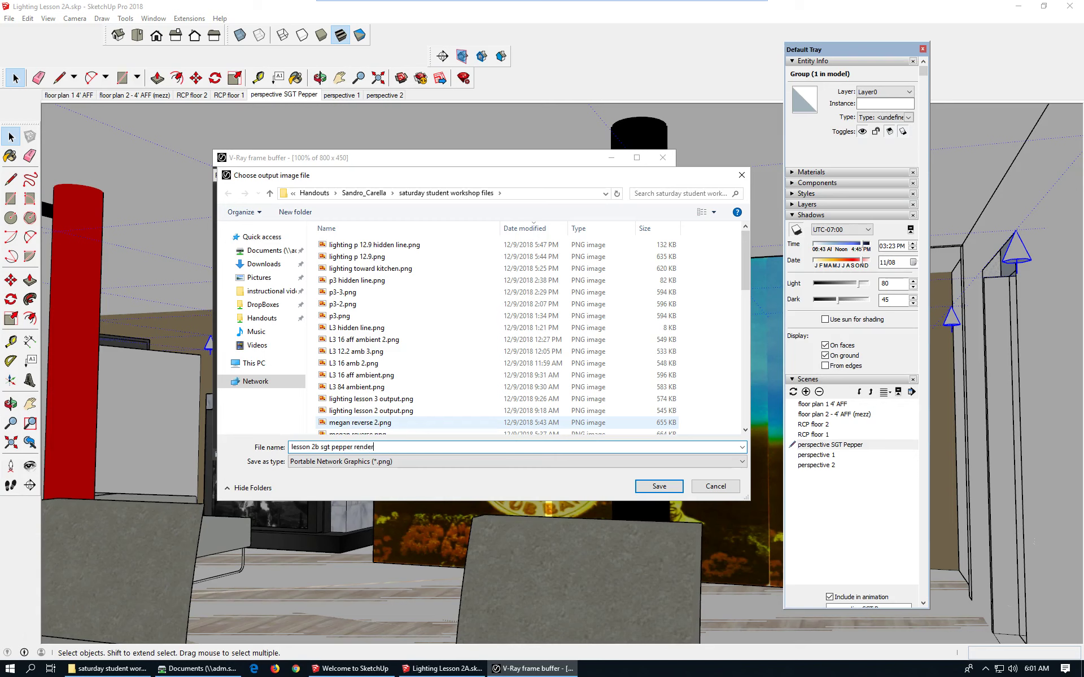
pyautogui.click(657, 486)
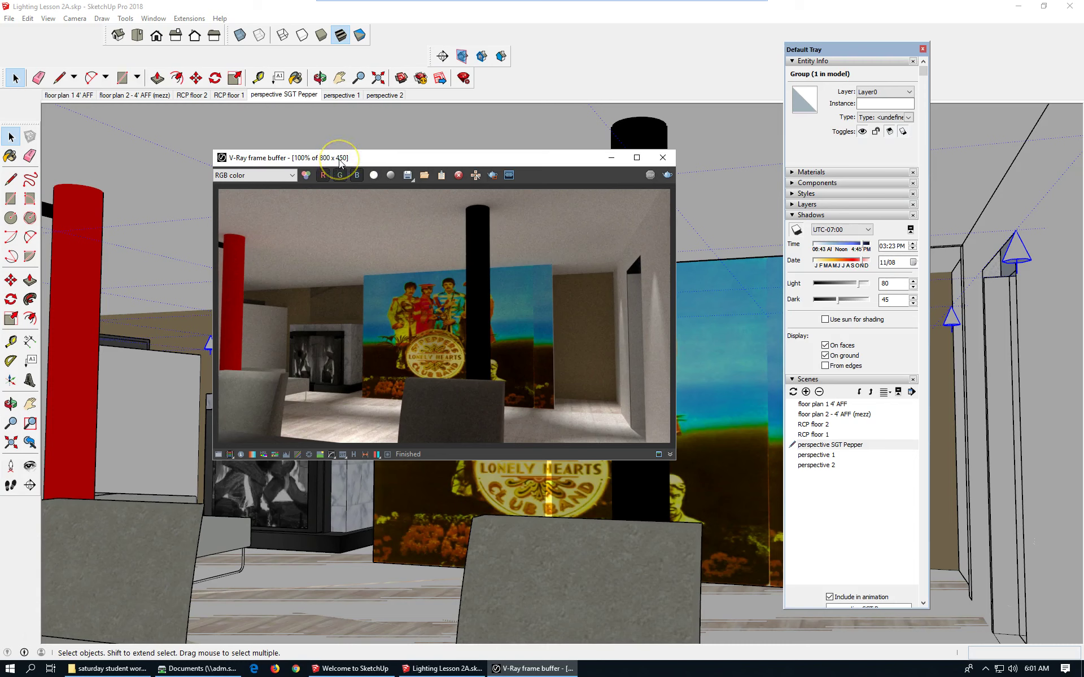
pyautogui.click(663, 162)
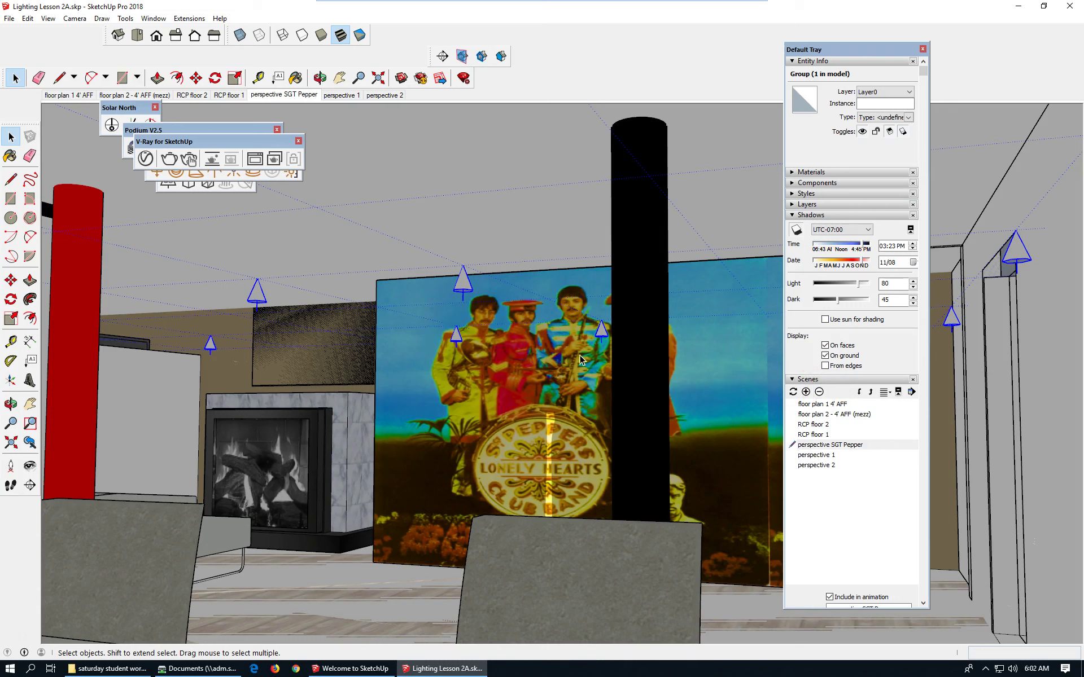
# - Apply the HiddenLine style from the Default Styles collection to the perspective SGT Pepper view
pyautogui.click(791, 194)
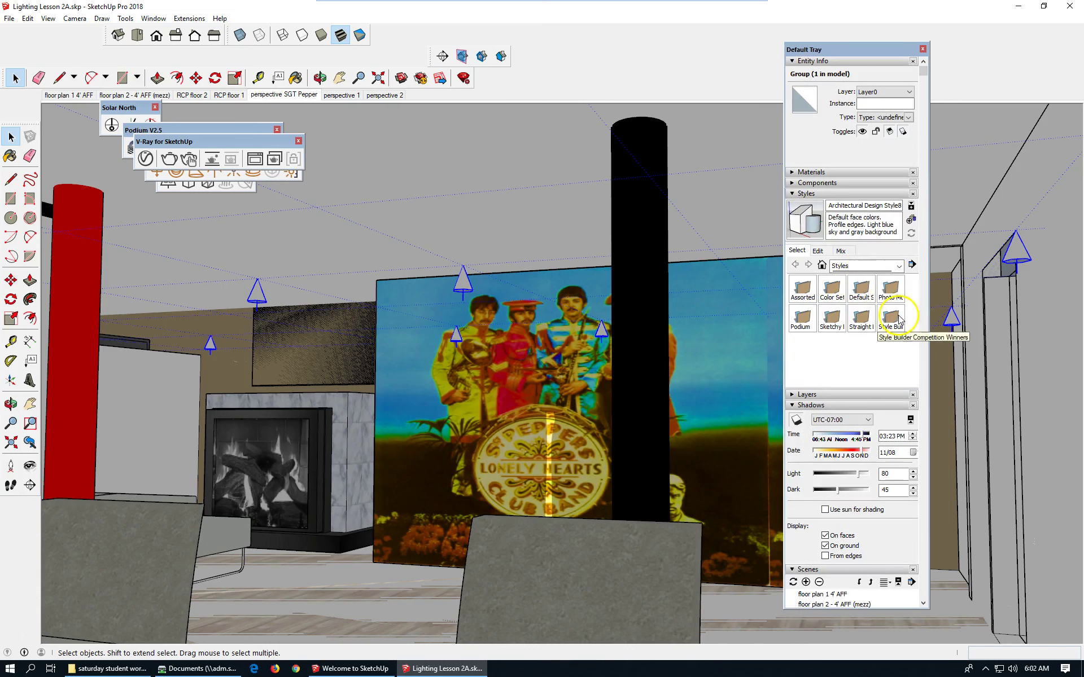
pyautogui.click(823, 265)
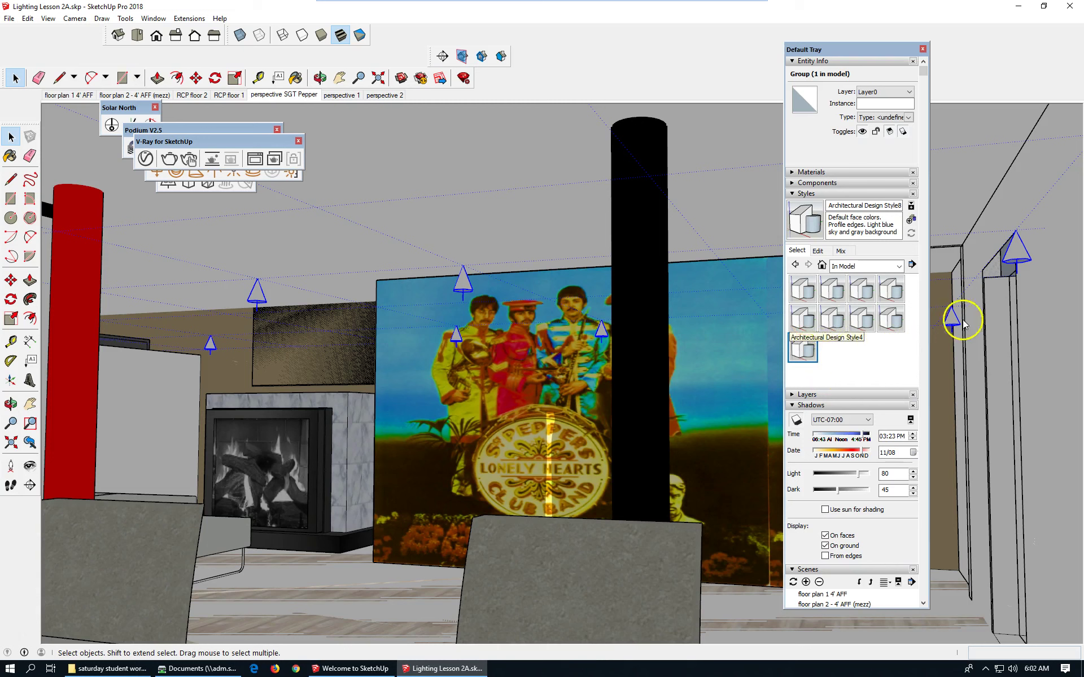
pyautogui.click(819, 252)
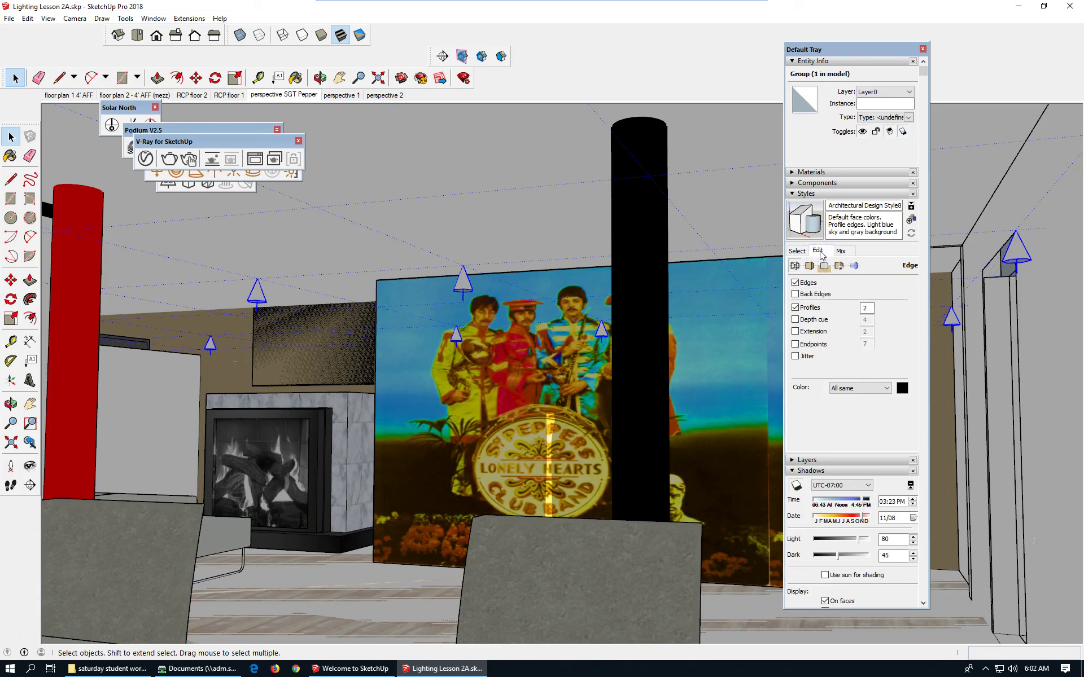
pyautogui.click(797, 251)
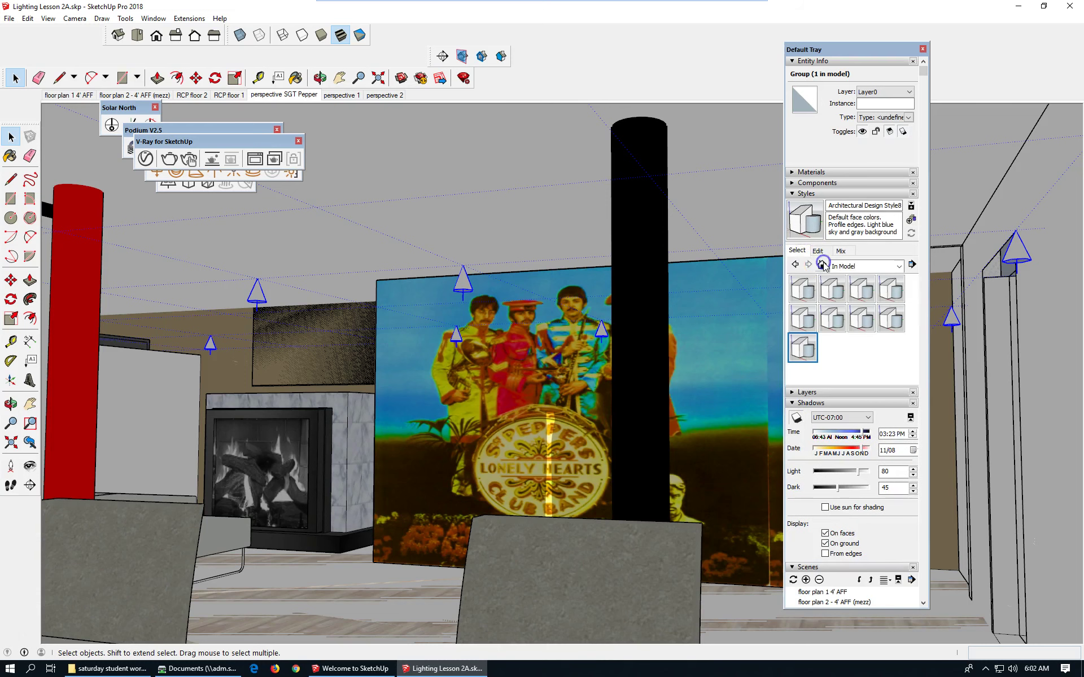
pyautogui.click(855, 266)
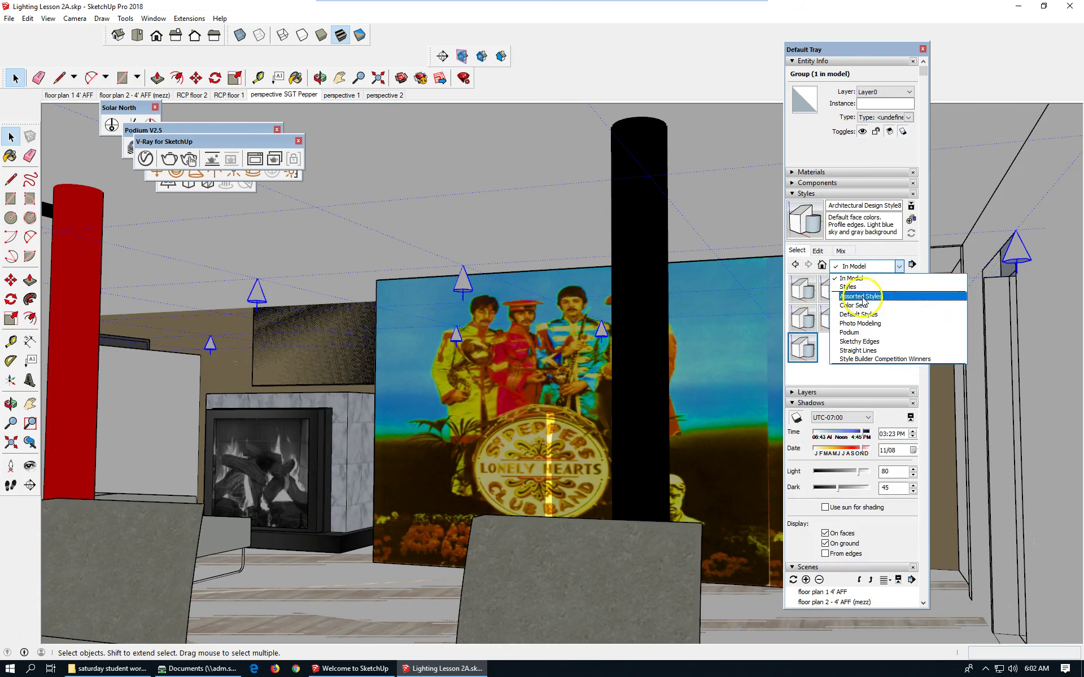
pyautogui.click(859, 296)
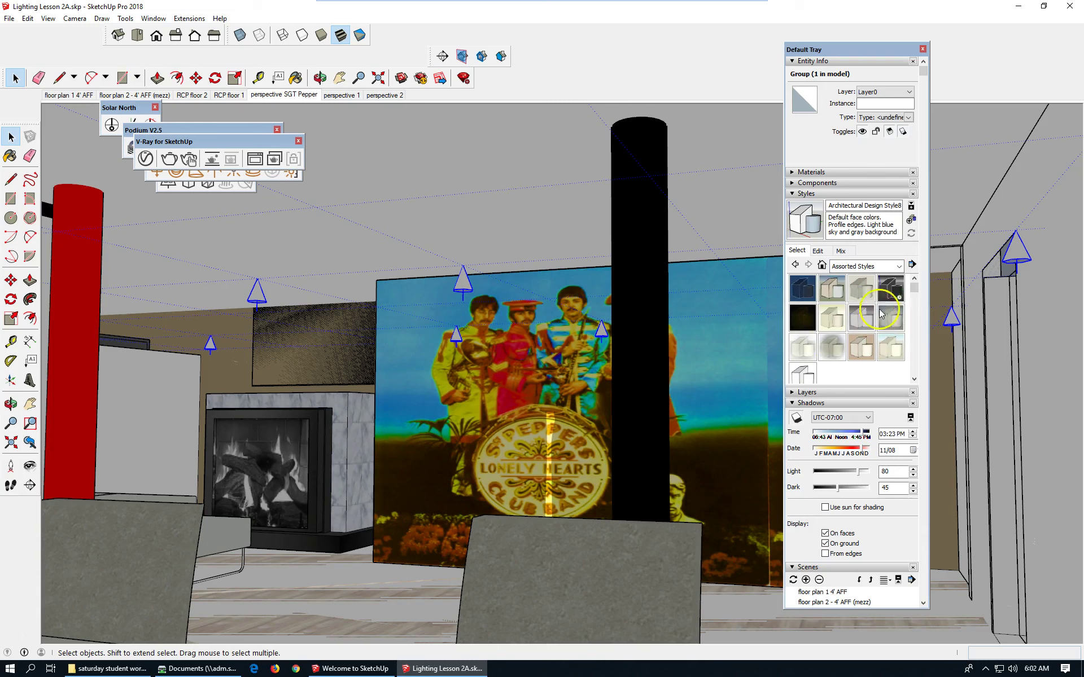
pyautogui.click(863, 266)
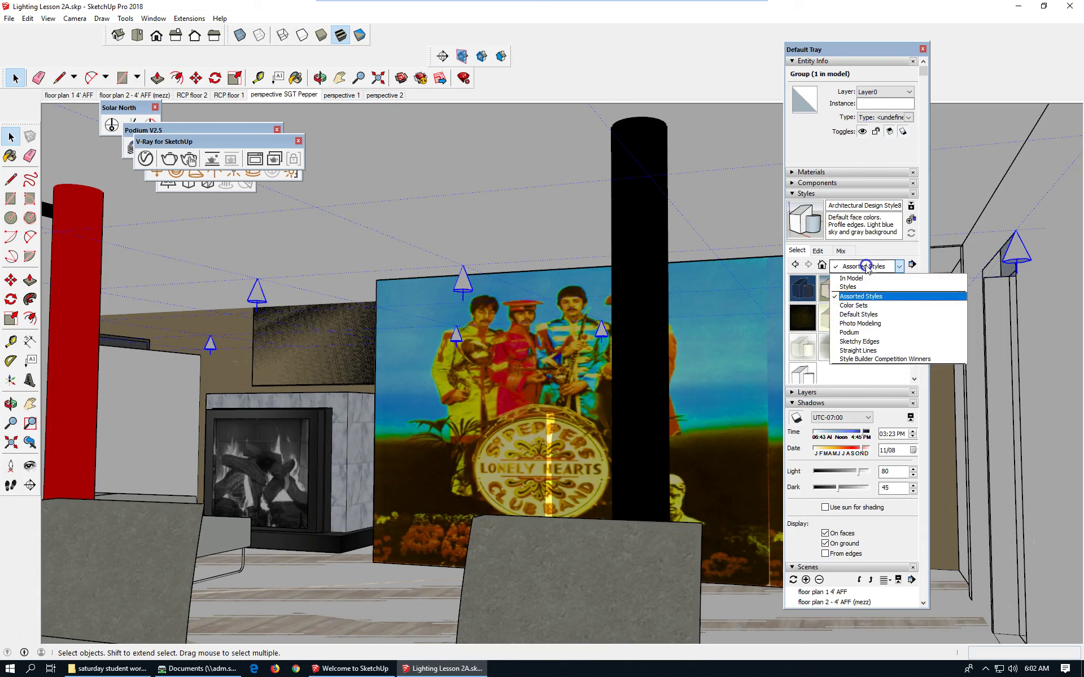
pyautogui.click(858, 315)
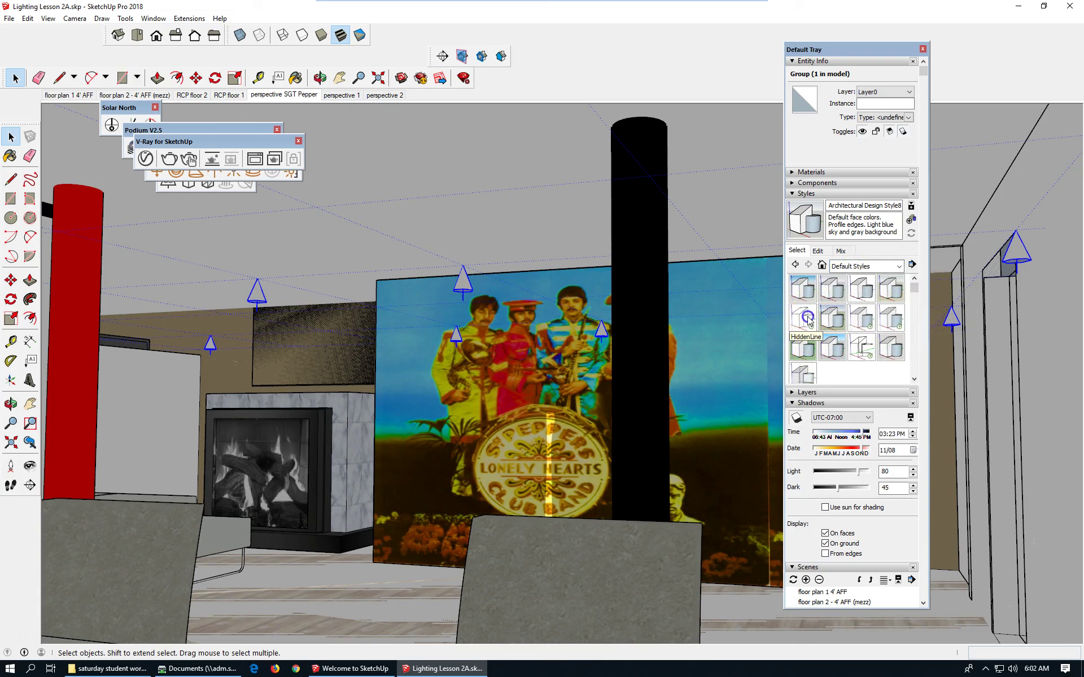
pyautogui.click(809, 320)
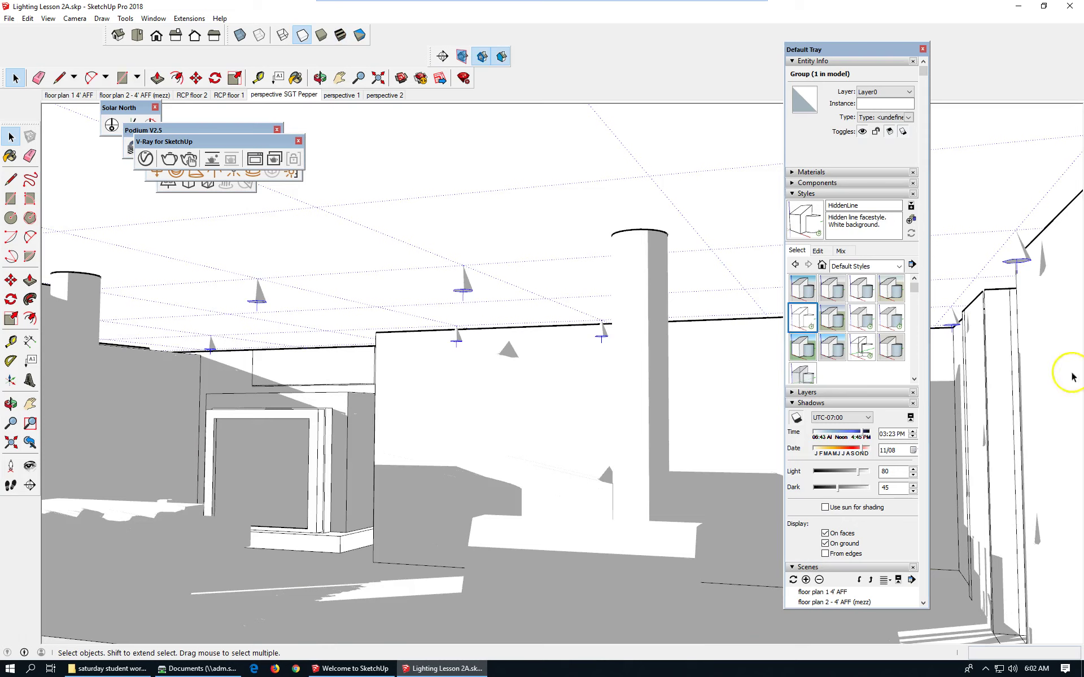
# - Turn off shadows and enable profile edges in the hidden-line view
pyautogui.click(797, 418)
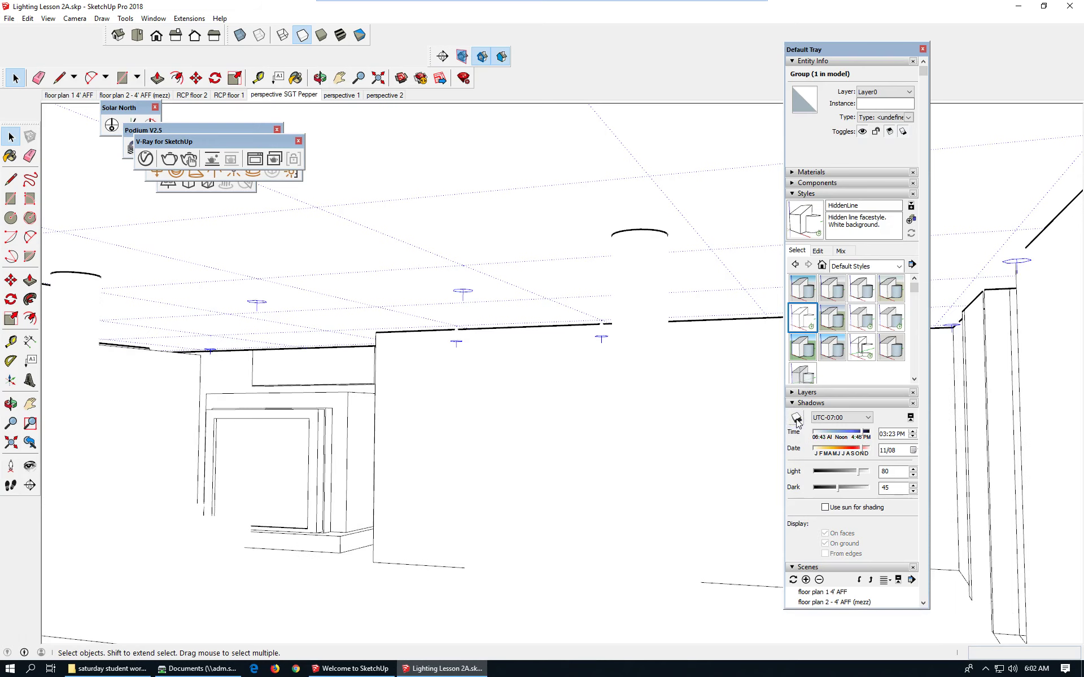
pyautogui.click(48, 18)
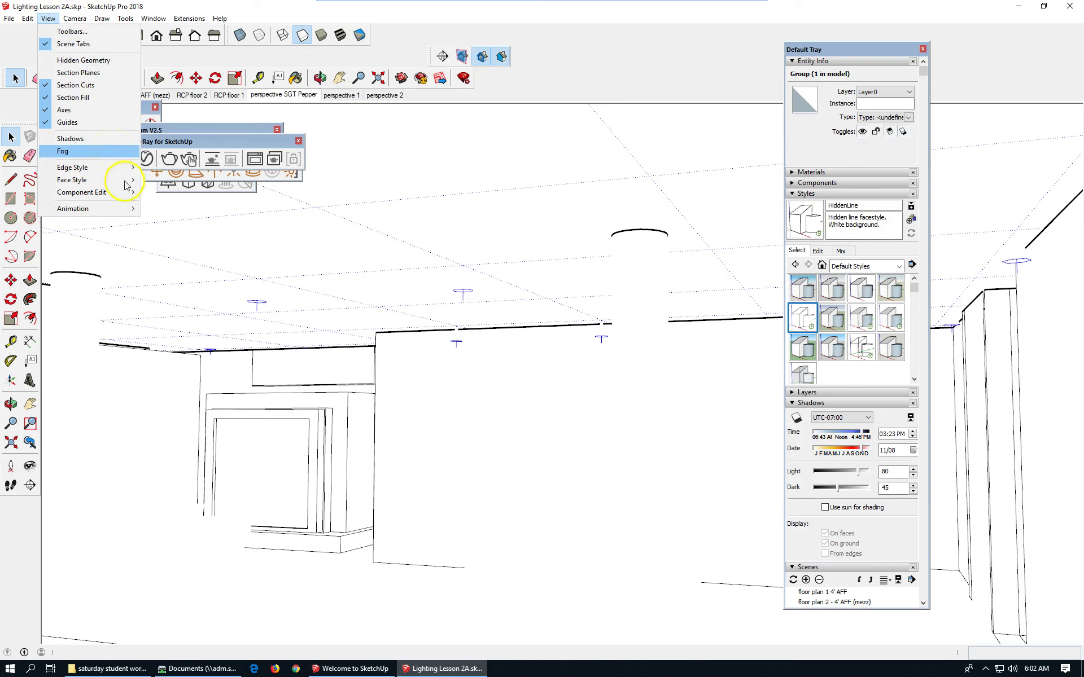
pyautogui.moveTo(125, 181)
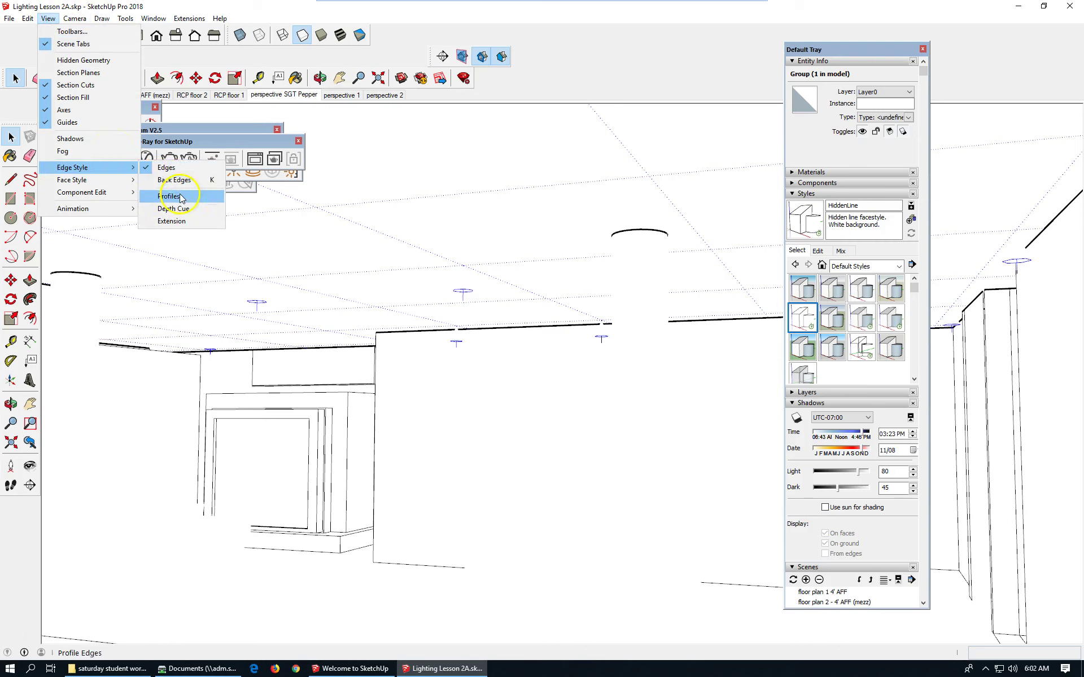
pyautogui.click(179, 195)
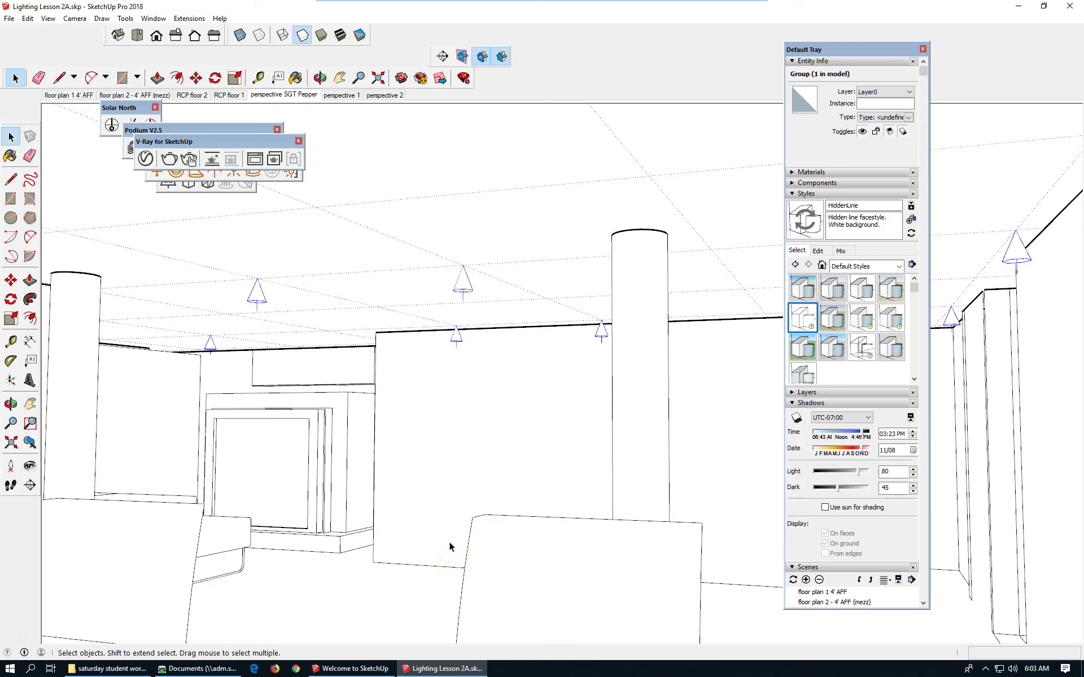
# - Turn off section cuts in the perspective view and collapse the style settings
pyautogui.click(48, 19)
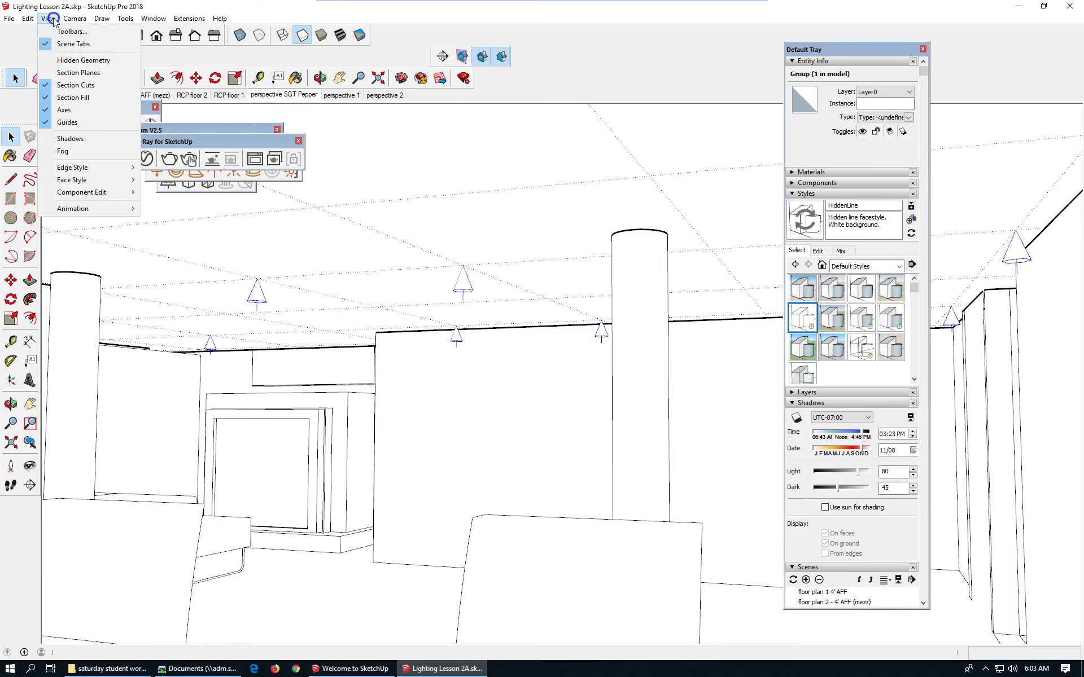
pyautogui.click(99, 86)
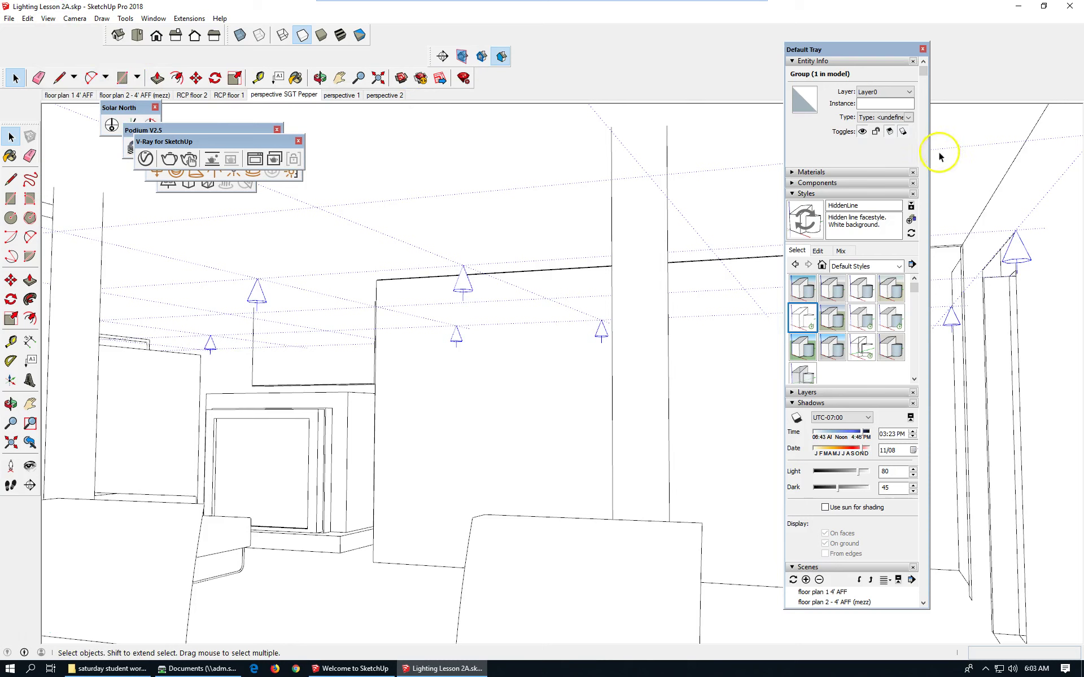
pyautogui.click(793, 194)
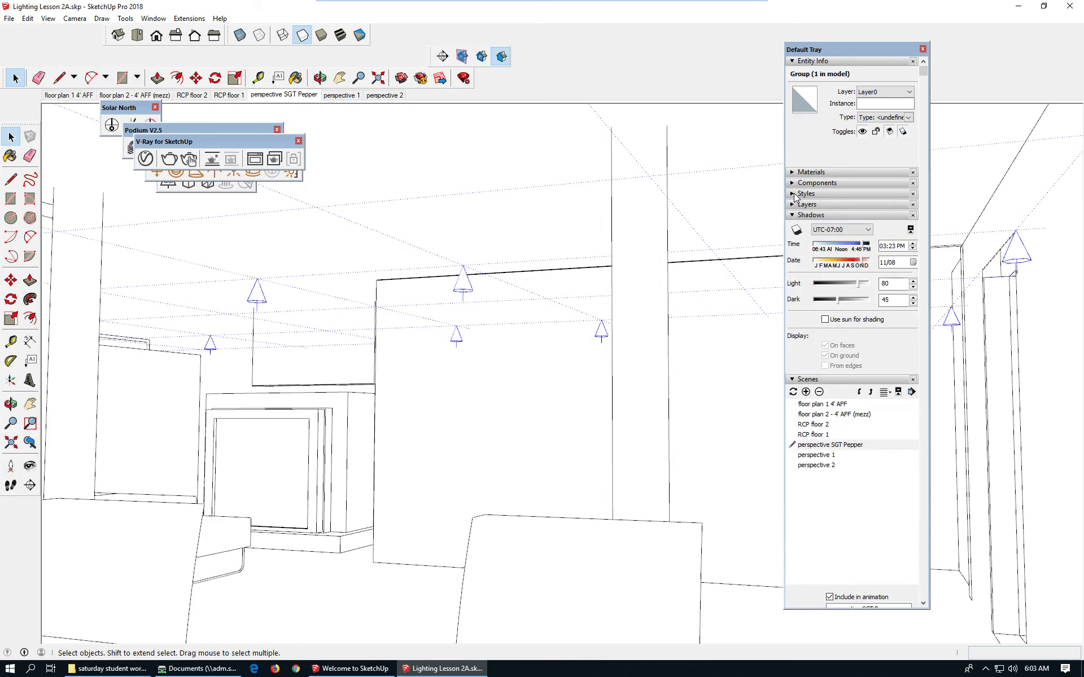
# - Look through the model's layer list to check which layers are visible
pyautogui.click(793, 204)
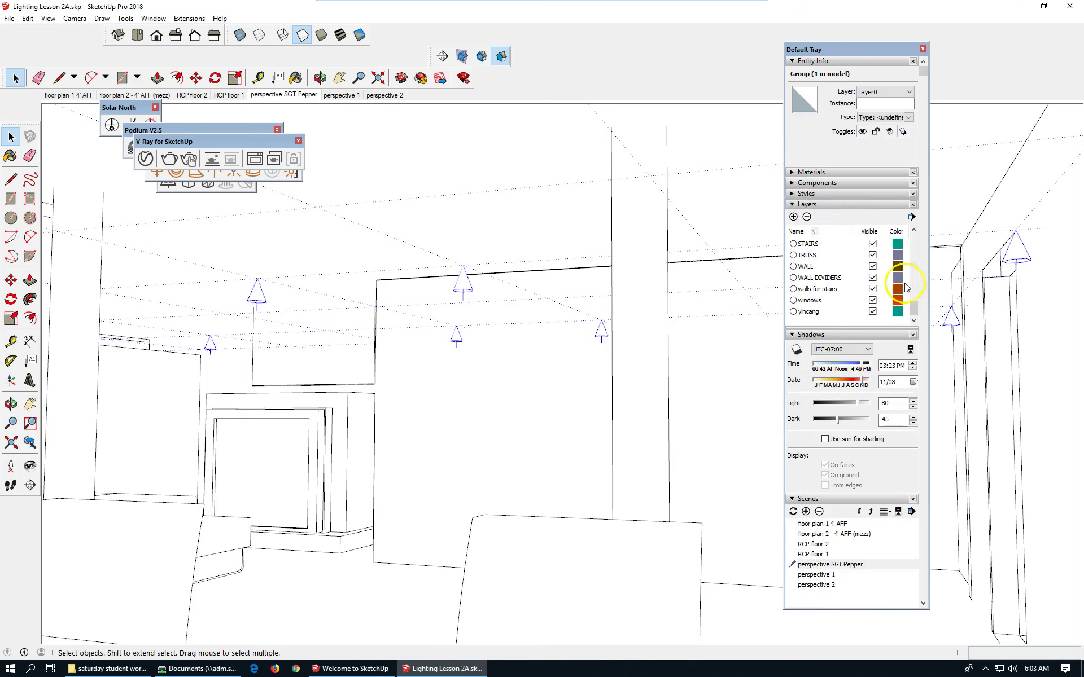
pyautogui.click(914, 240)
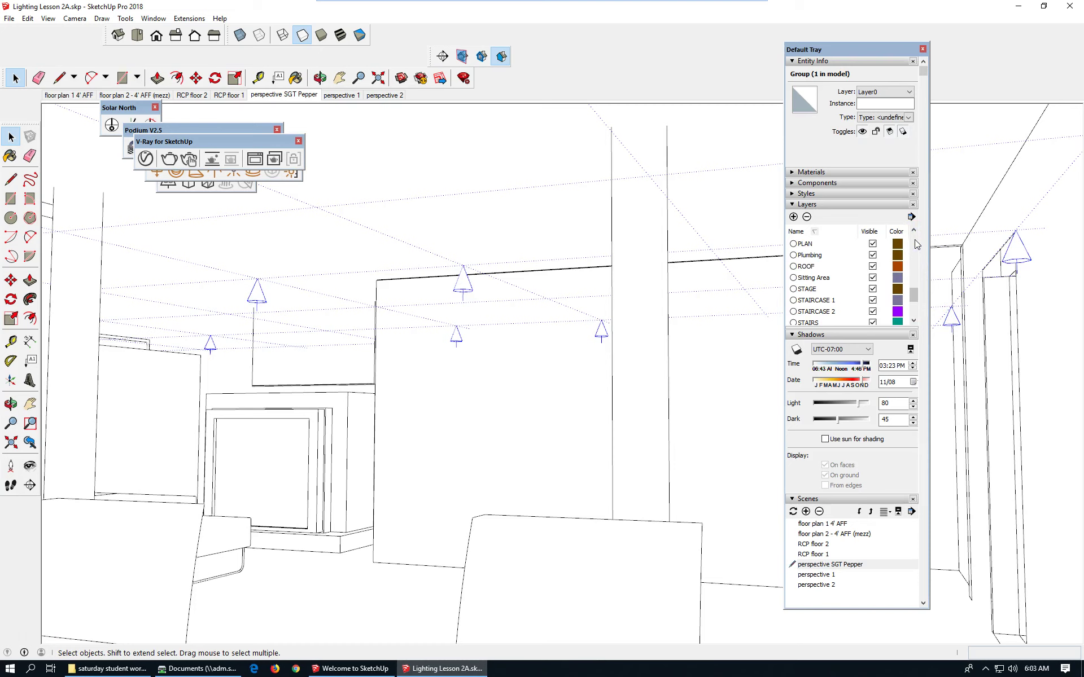
pyautogui.click(915, 242)
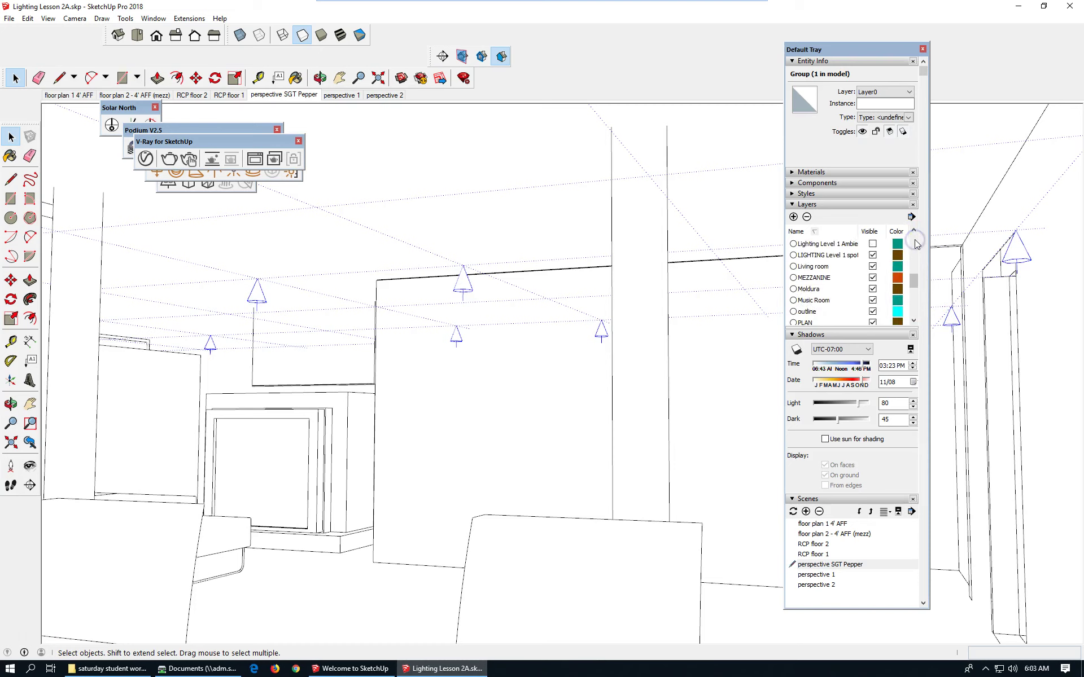
pyautogui.click(915, 242)
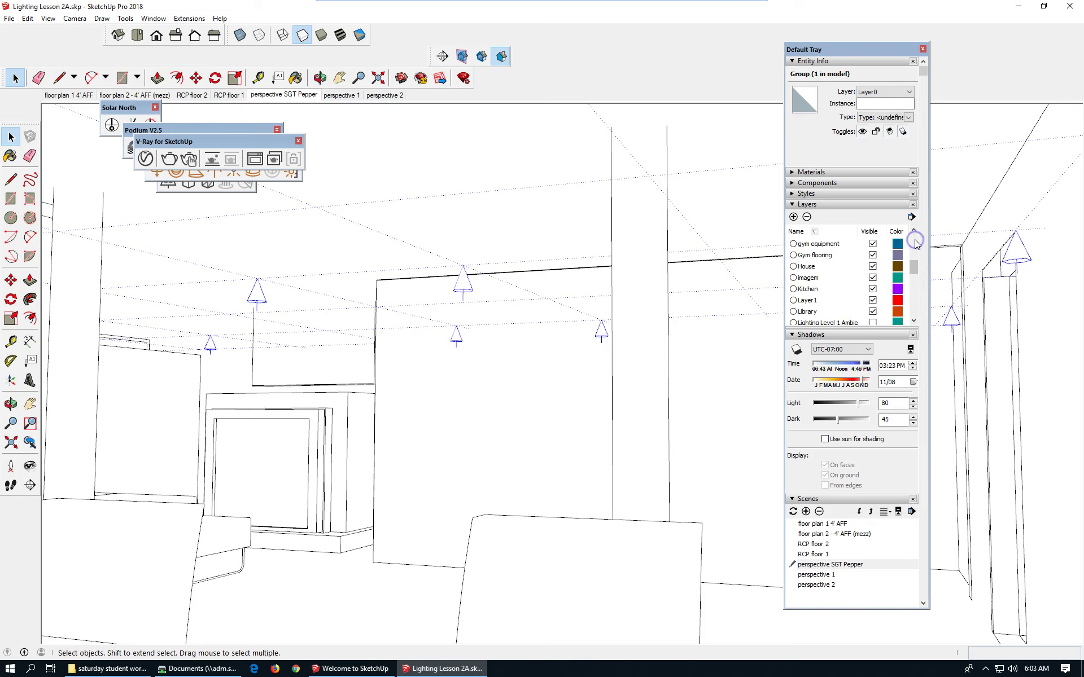
pyautogui.click(914, 256)
pyautogui.moveTo(914, 256); pyautogui.dragTo(913, 320)
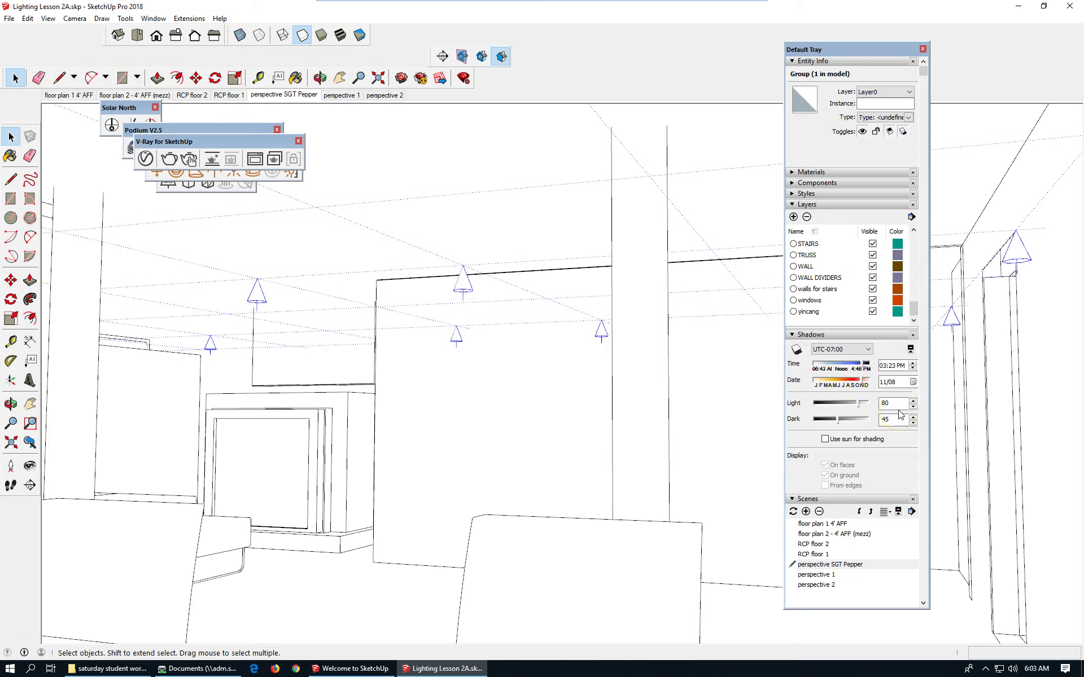
# - Create a scene from the current view, saving the style changes as a new style, and rename it "perspective SGT Hidden line"
pyautogui.click(806, 512)
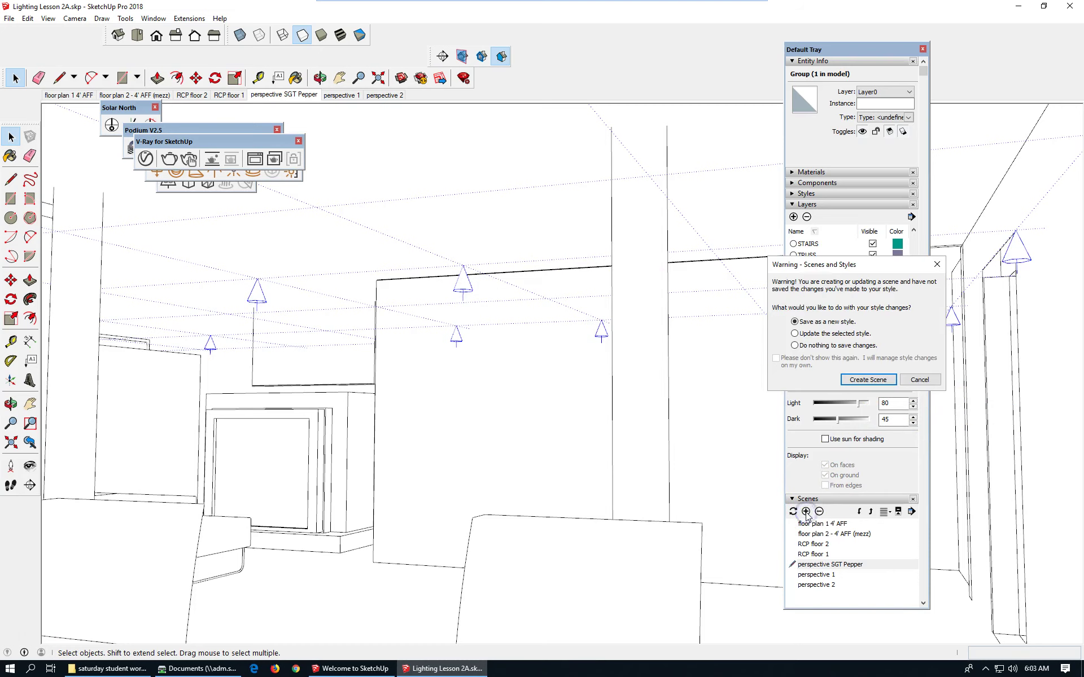
pyautogui.click(865, 382)
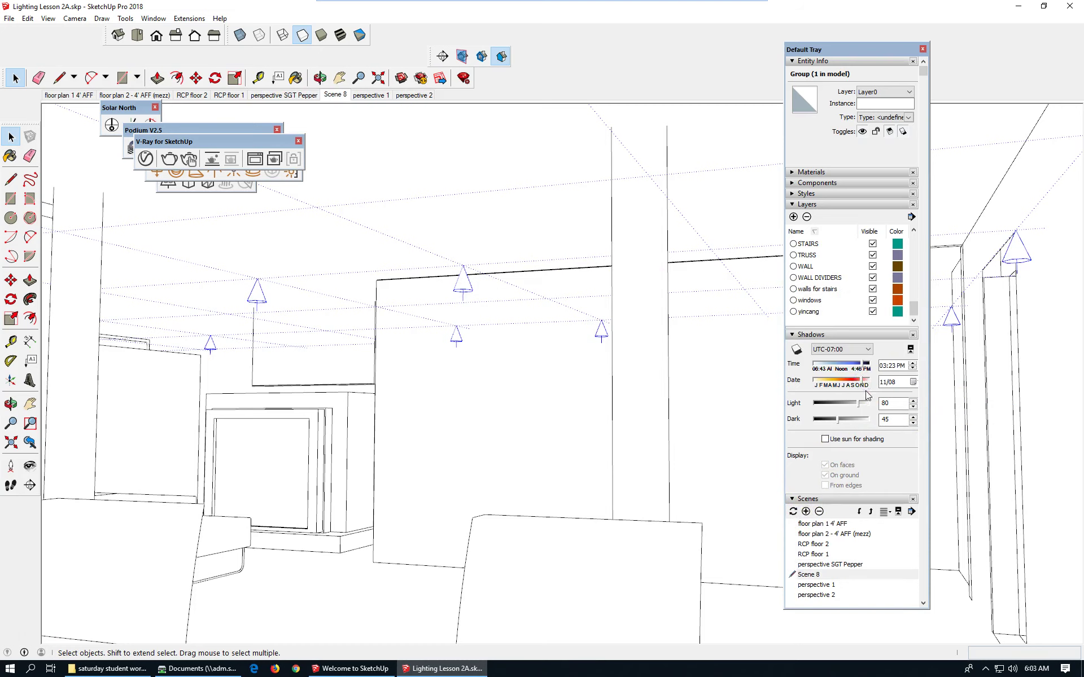
pyautogui.click(810, 575)
pyautogui.rightClick(810, 575)
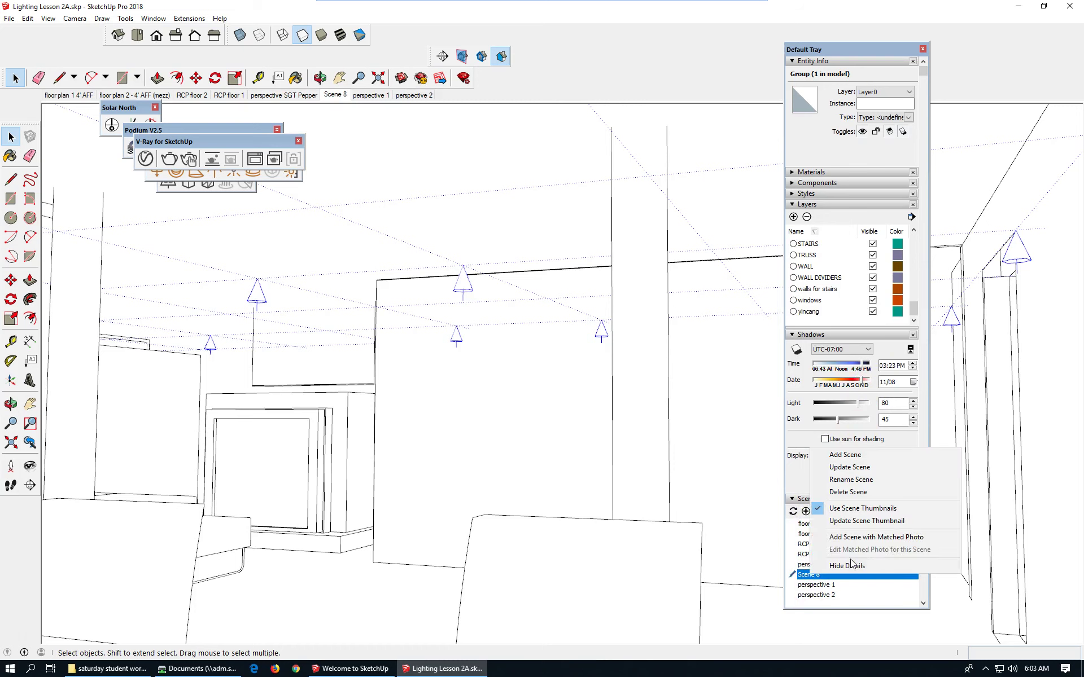
pyautogui.click(855, 481)
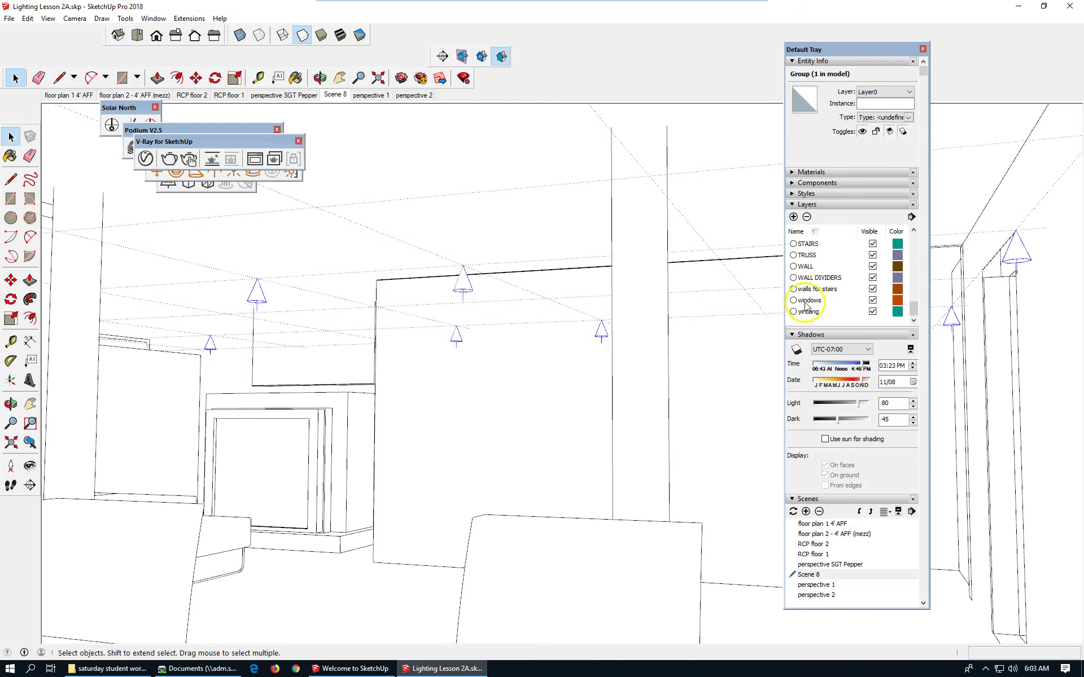
pyautogui.click(805, 205)
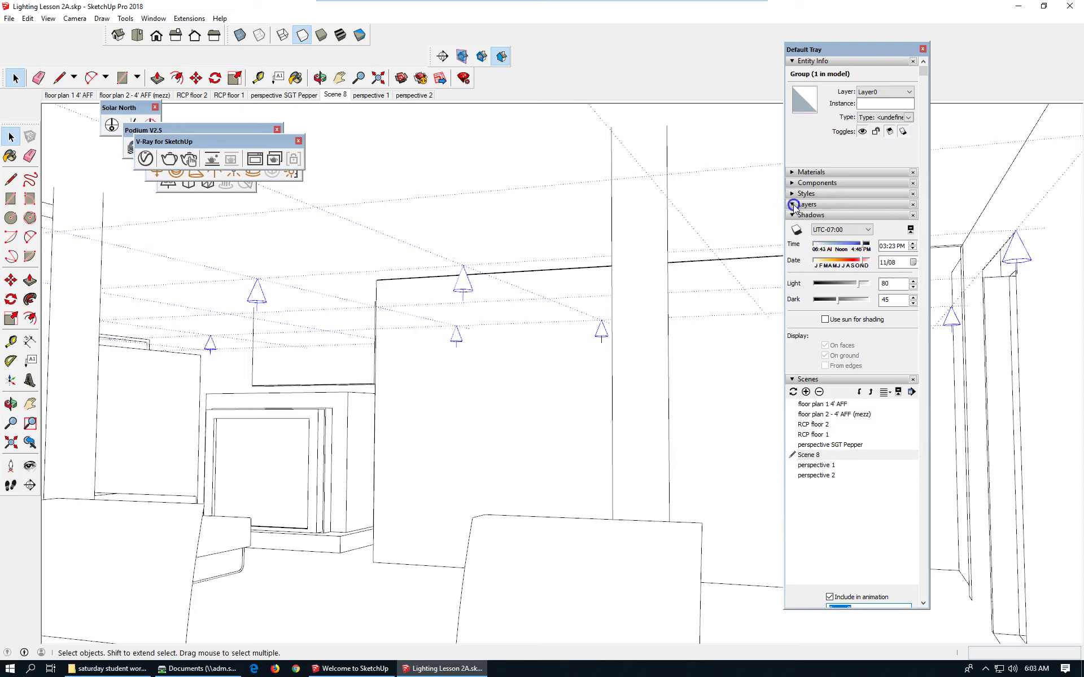
pyautogui.rightClick(813, 456)
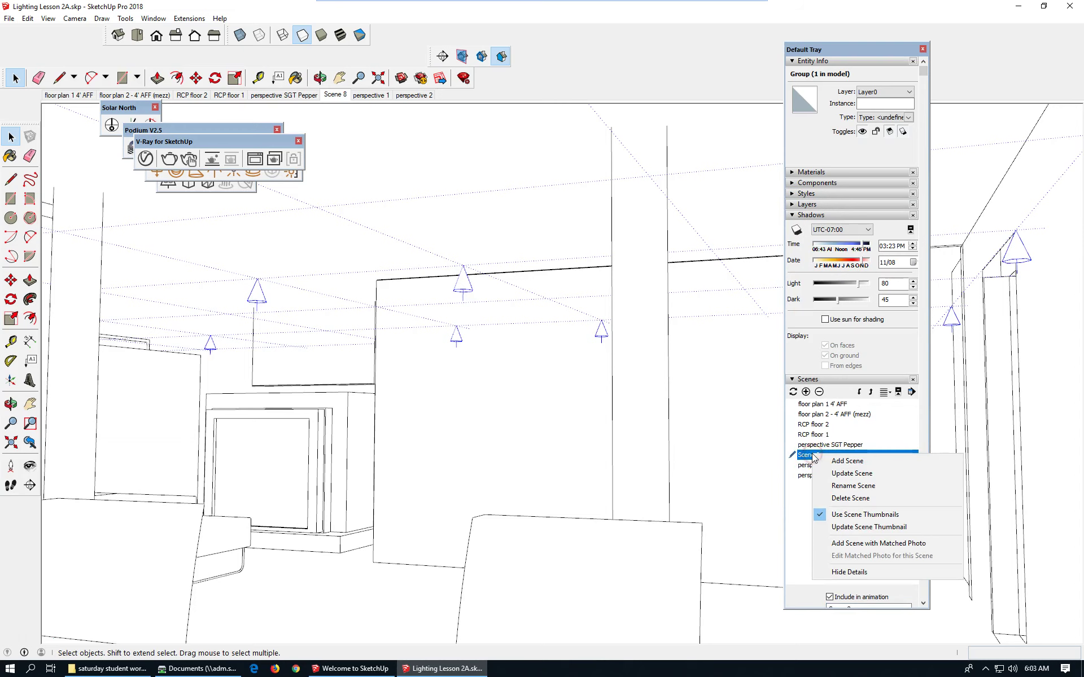
pyautogui.click(852, 486)
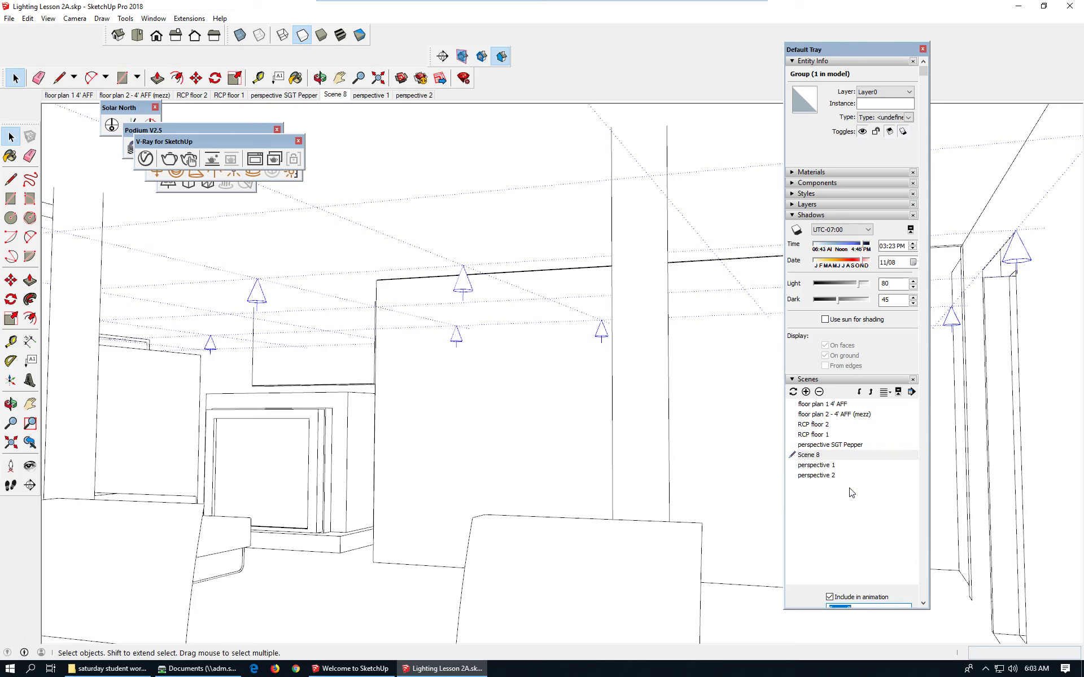
pyautogui.moveTo(910, 608); pyautogui.dragTo(906, 635)
pyautogui.write('perspective SGT Hidden line')
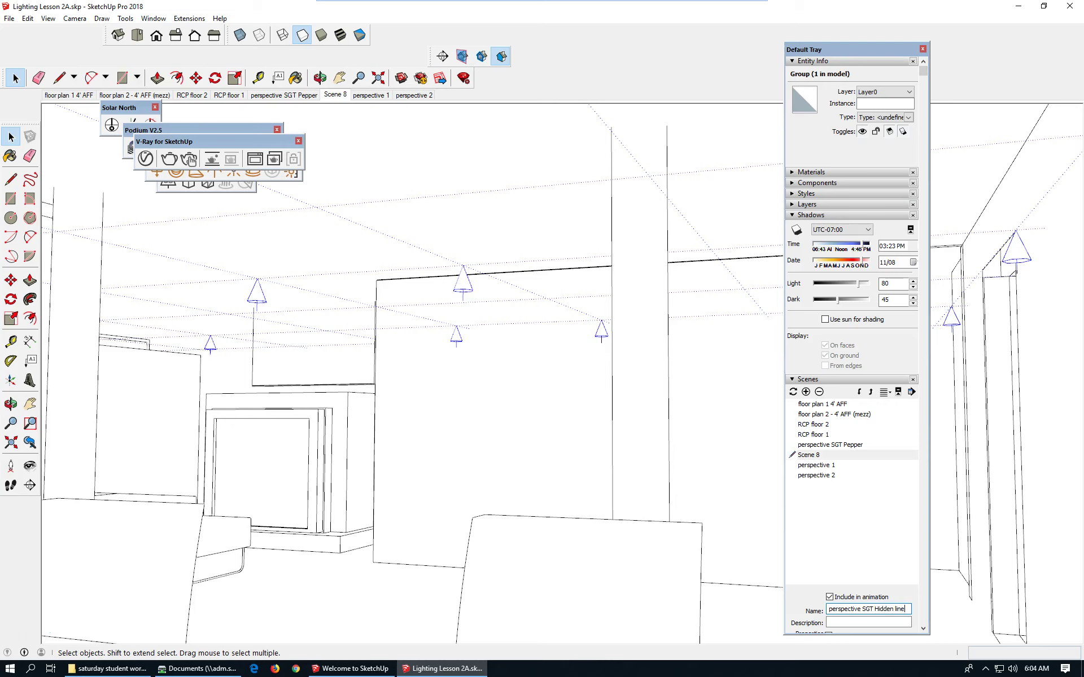
pyautogui.press('Return')
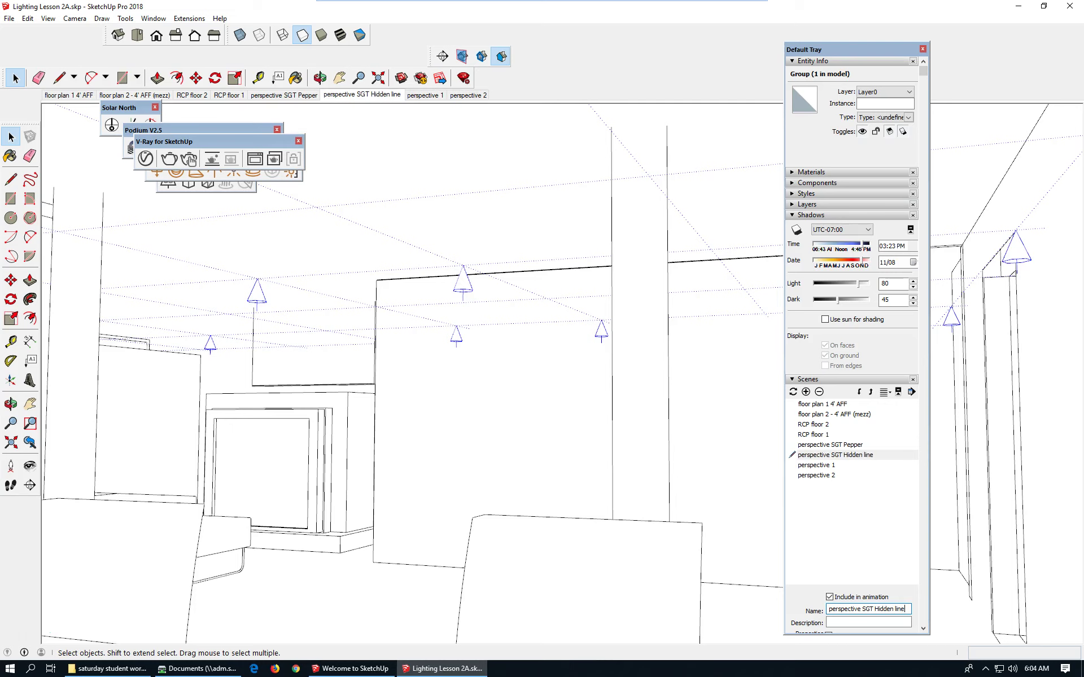
# - Save the model and hide the "LIGHTING Level 1 spots" layer
pyautogui.click(9, 20)
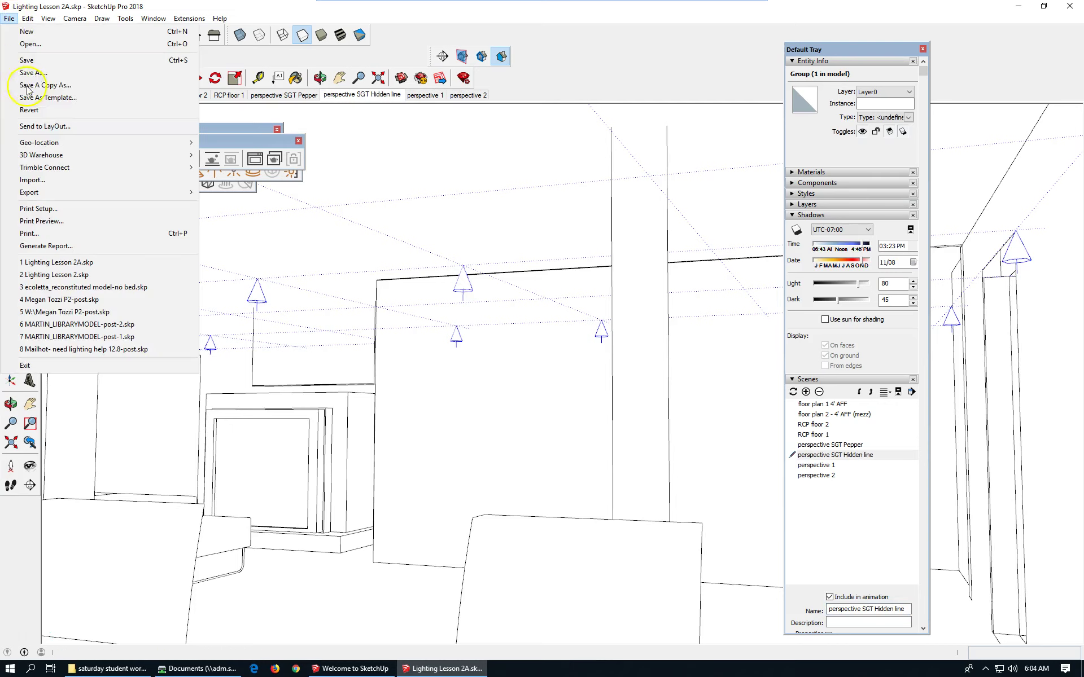
pyautogui.click(62, 62)
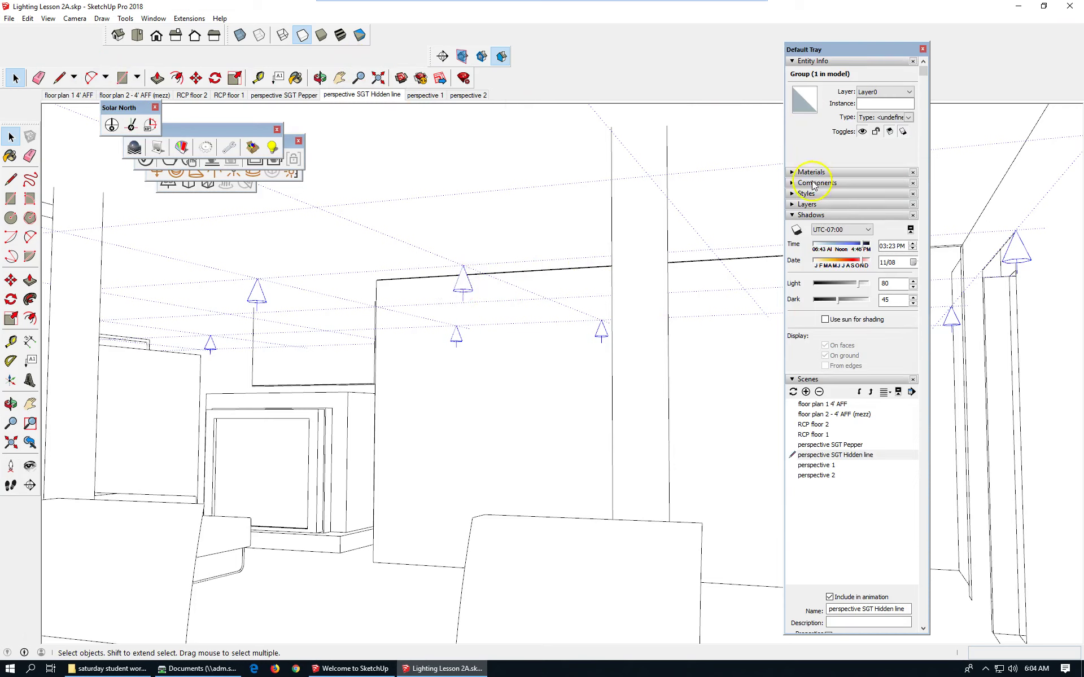
pyautogui.click(806, 204)
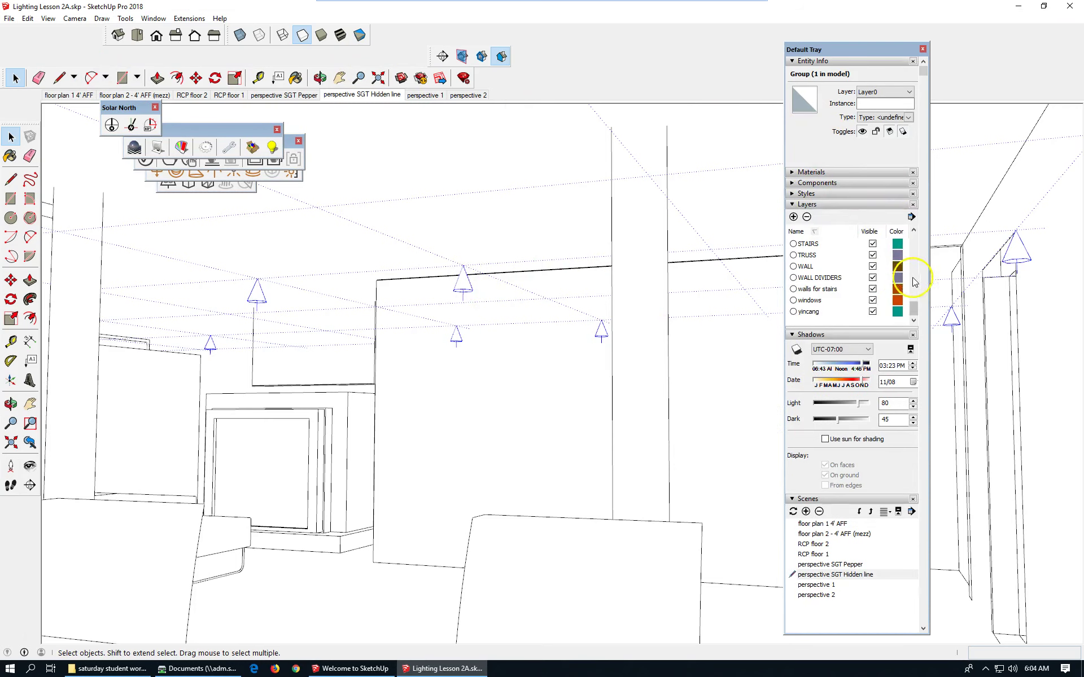
pyautogui.moveTo(915, 307); pyautogui.dragTo(918, 279)
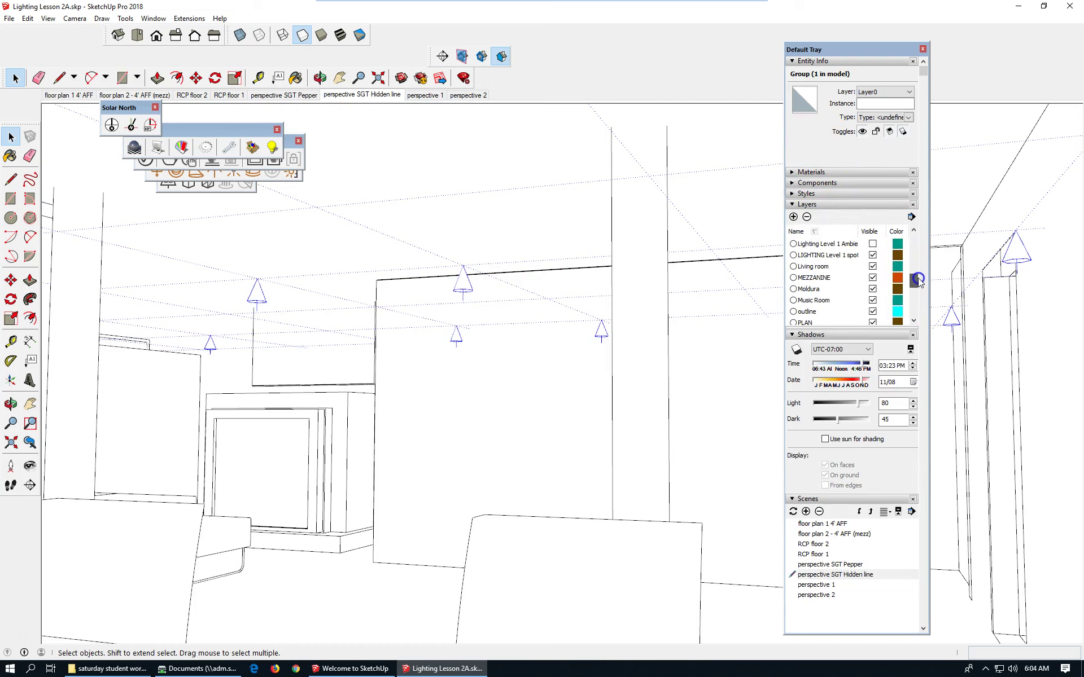
pyautogui.click(872, 255)
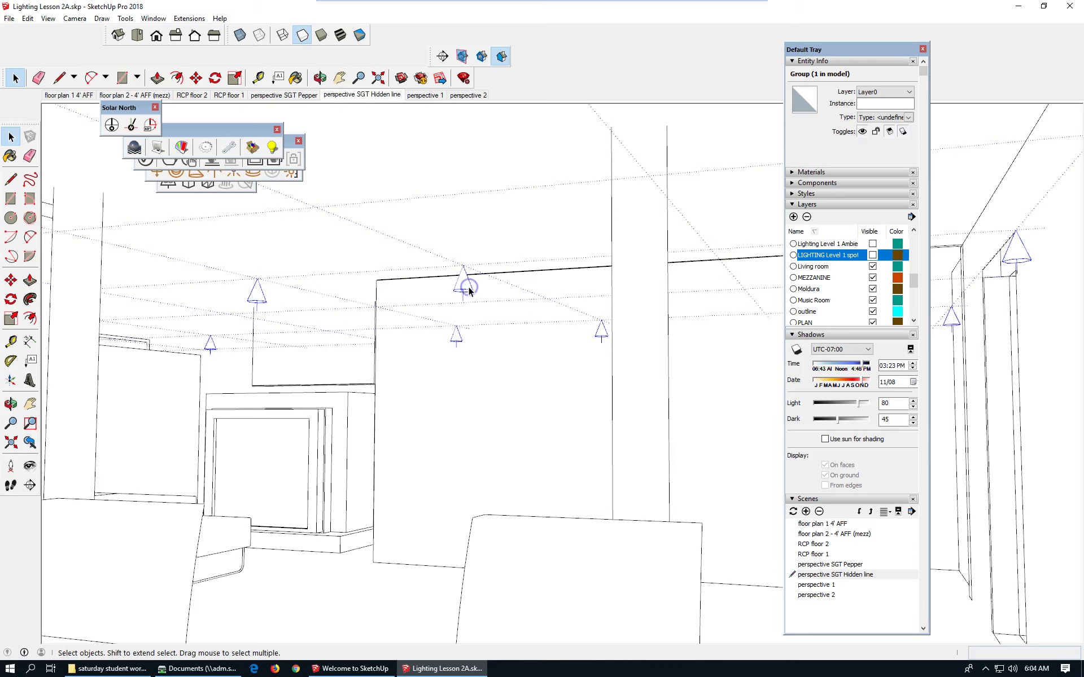
# - Assign the group of ceiling spotlights to the "LIGHTING Level 1 spots" layer and update the hidden-line scene with all its properties
pyautogui.click(582, 378)
pyautogui.click(602, 334)
pyautogui.click(895, 92)
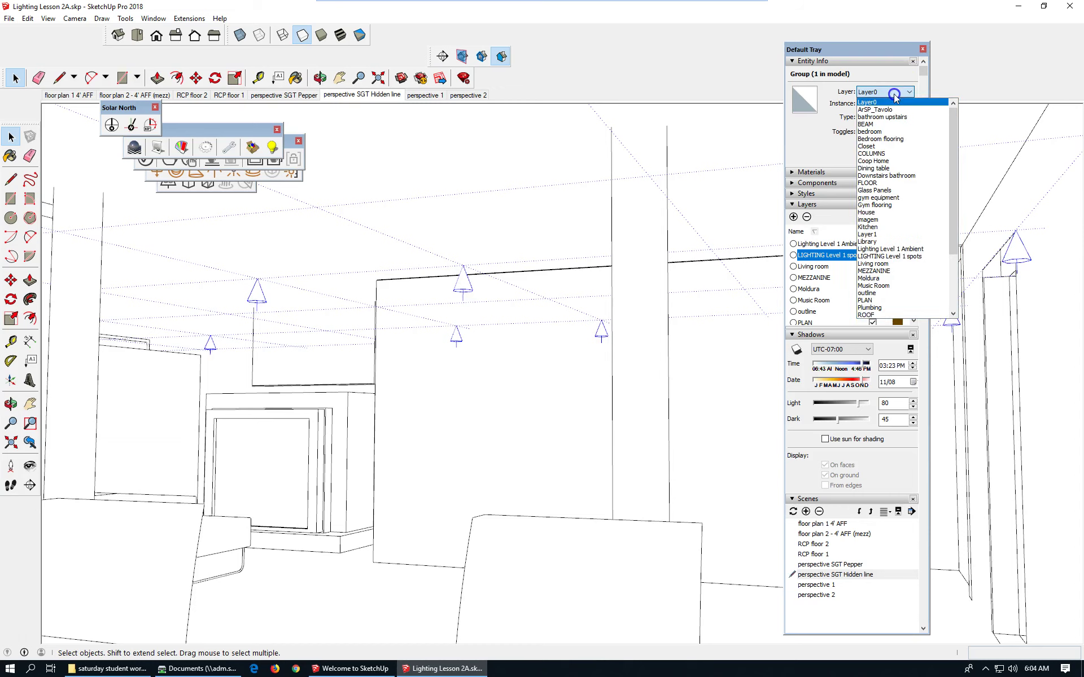
pyautogui.click(904, 257)
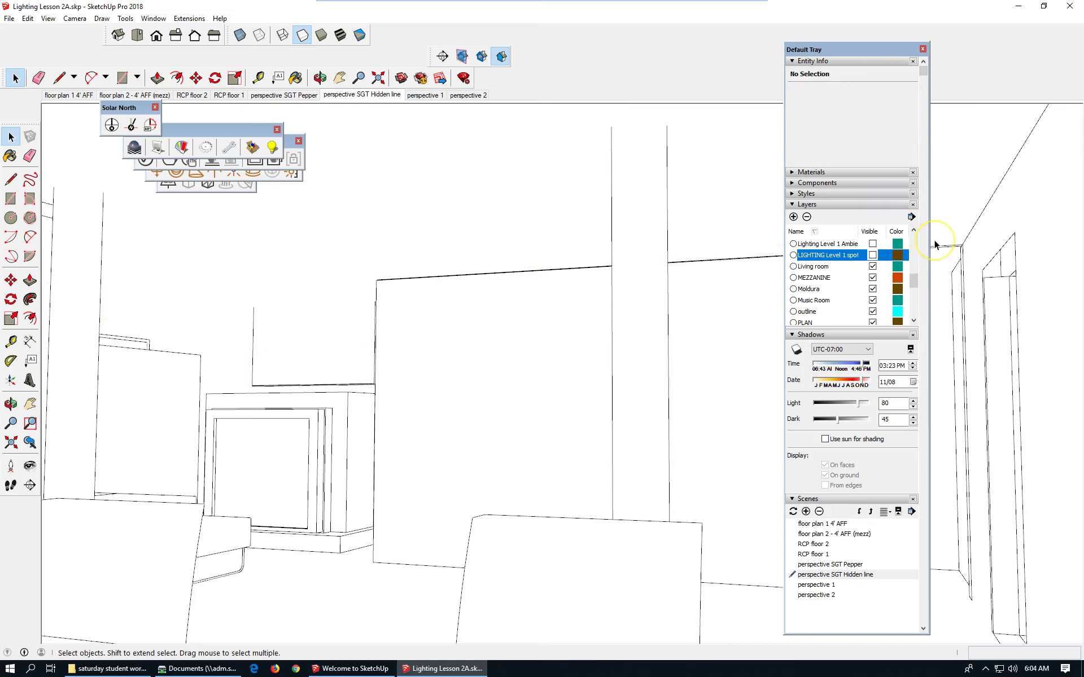
pyautogui.click(793, 512)
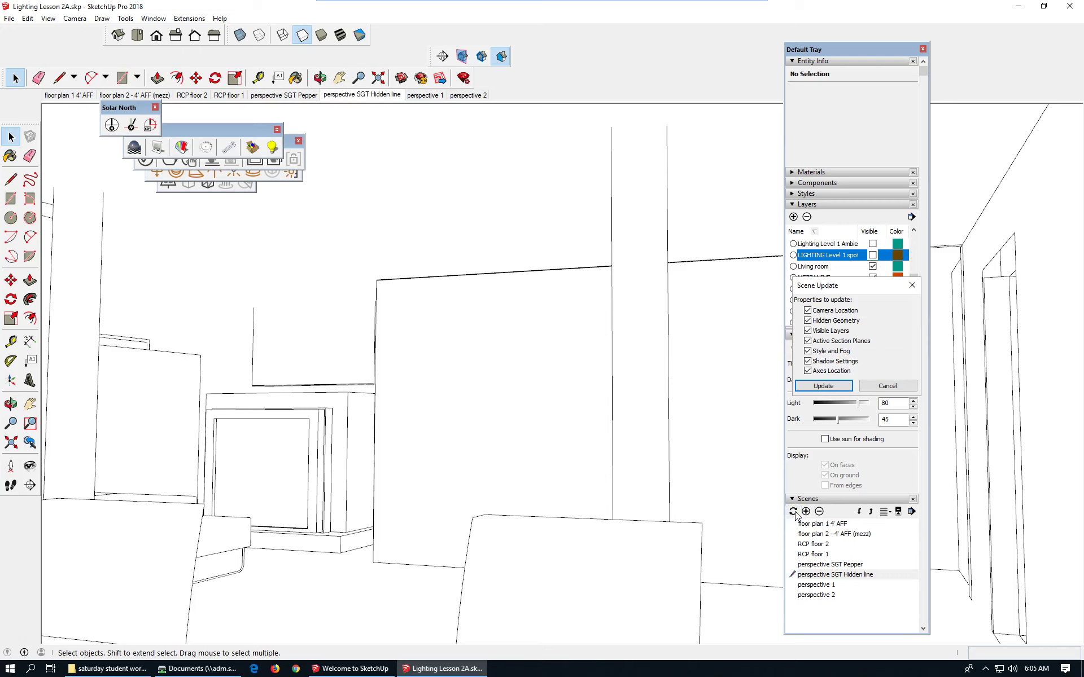
pyautogui.click(826, 385)
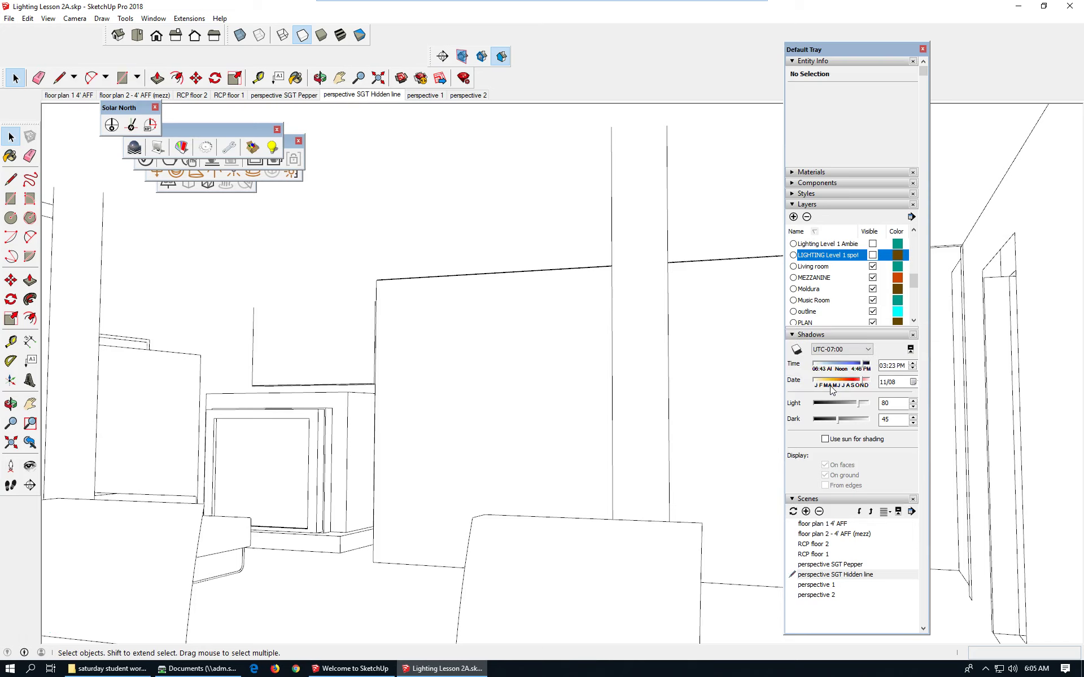
# - Start a 2D graphic export of the hidden-line view and browse to the "saturday student workshop files" folder in the instructor's Handouts folder
pyautogui.click(102, 397)
pyautogui.click(9, 18)
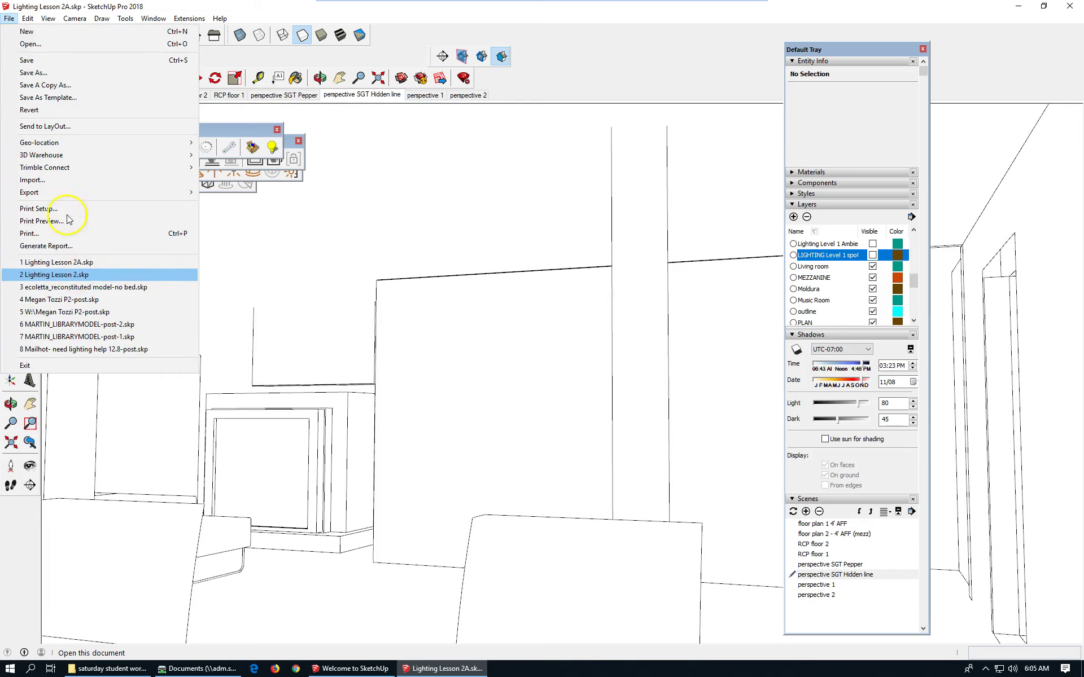
pyautogui.moveTo(103, 192)
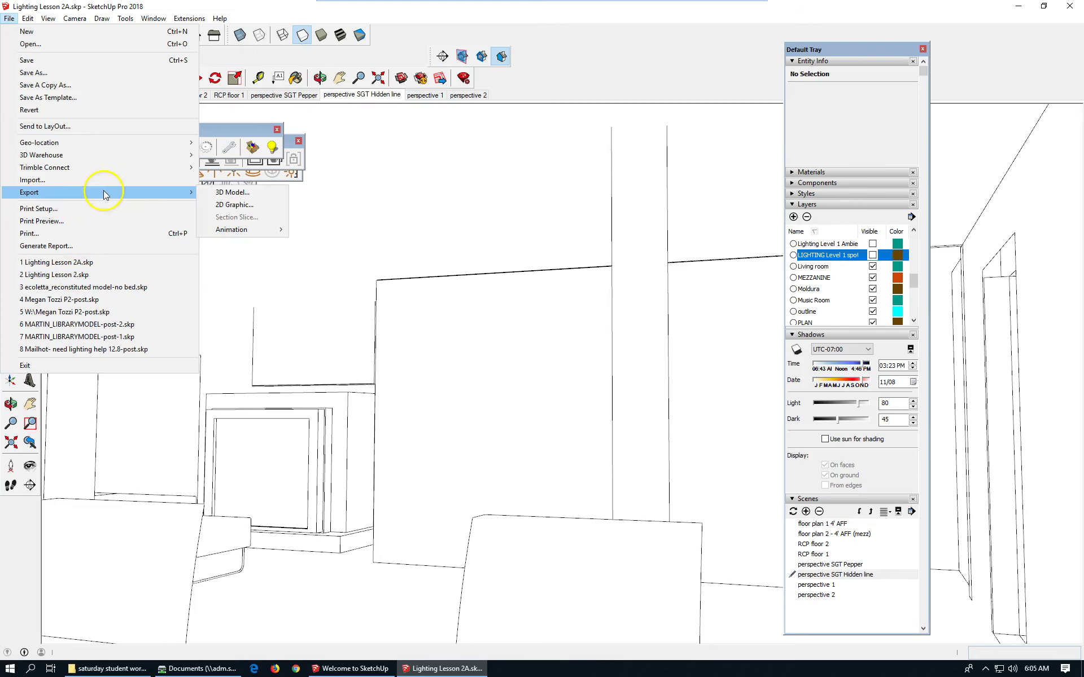
pyautogui.click(267, 207)
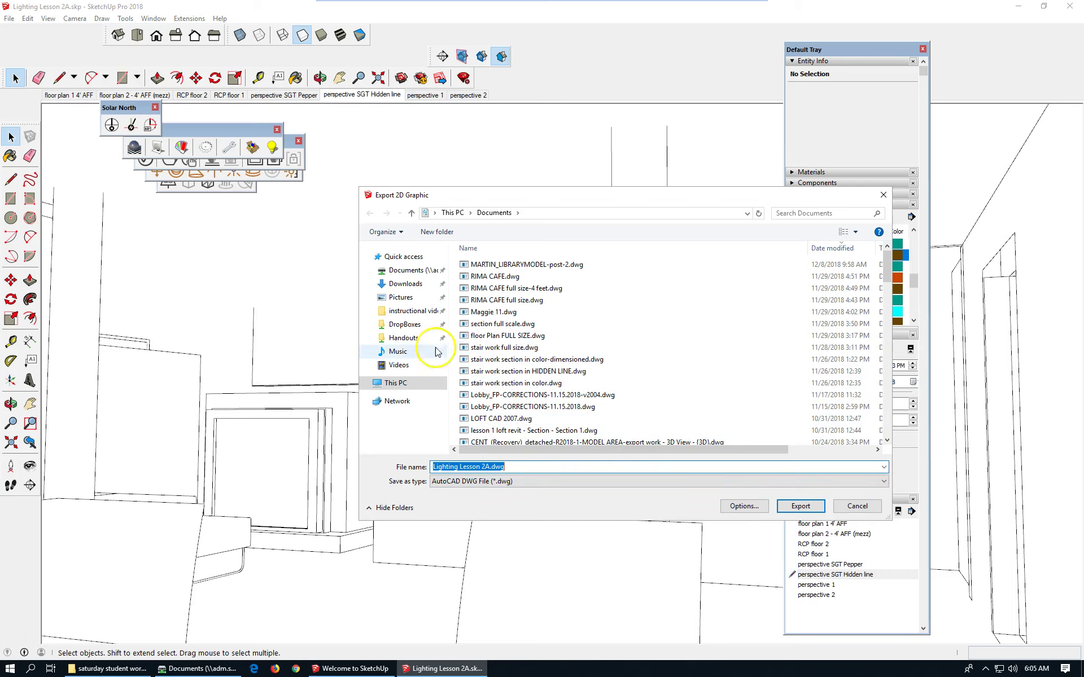
pyautogui.click(420, 338)
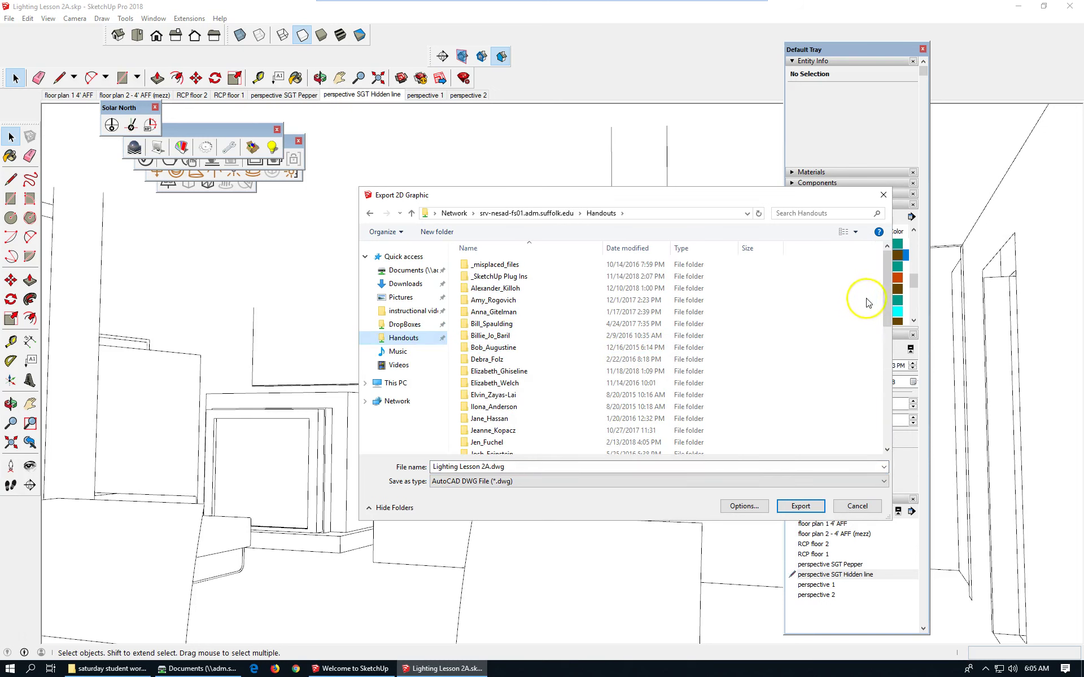
pyautogui.moveTo(887, 278); pyautogui.dragTo(886, 383)
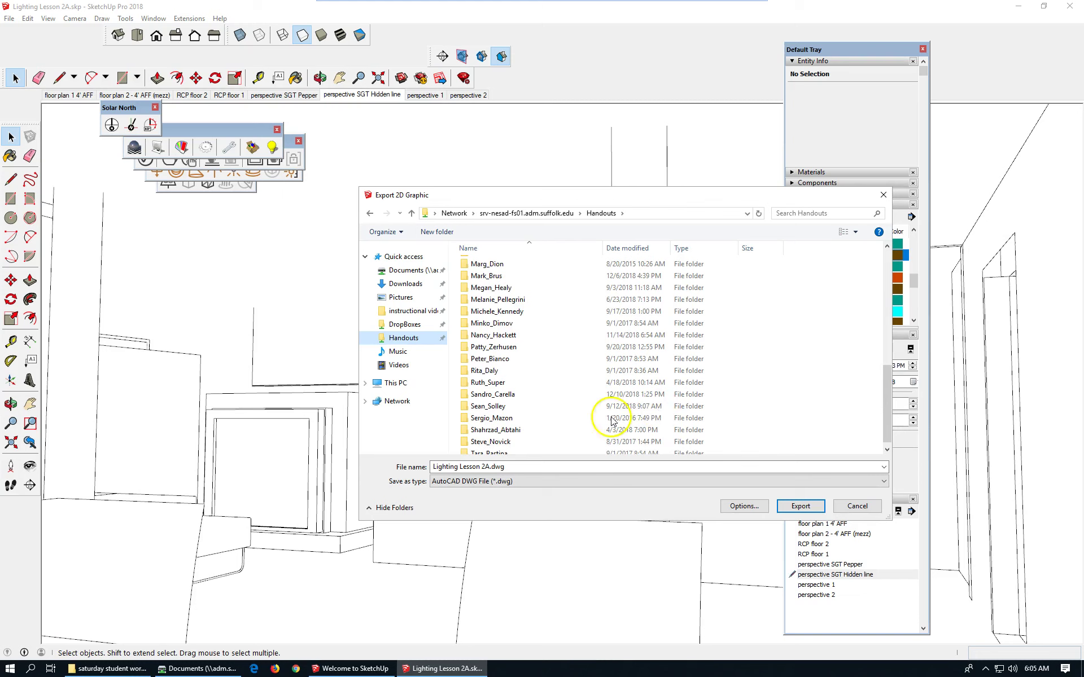
pyautogui.doubleClick(518, 398)
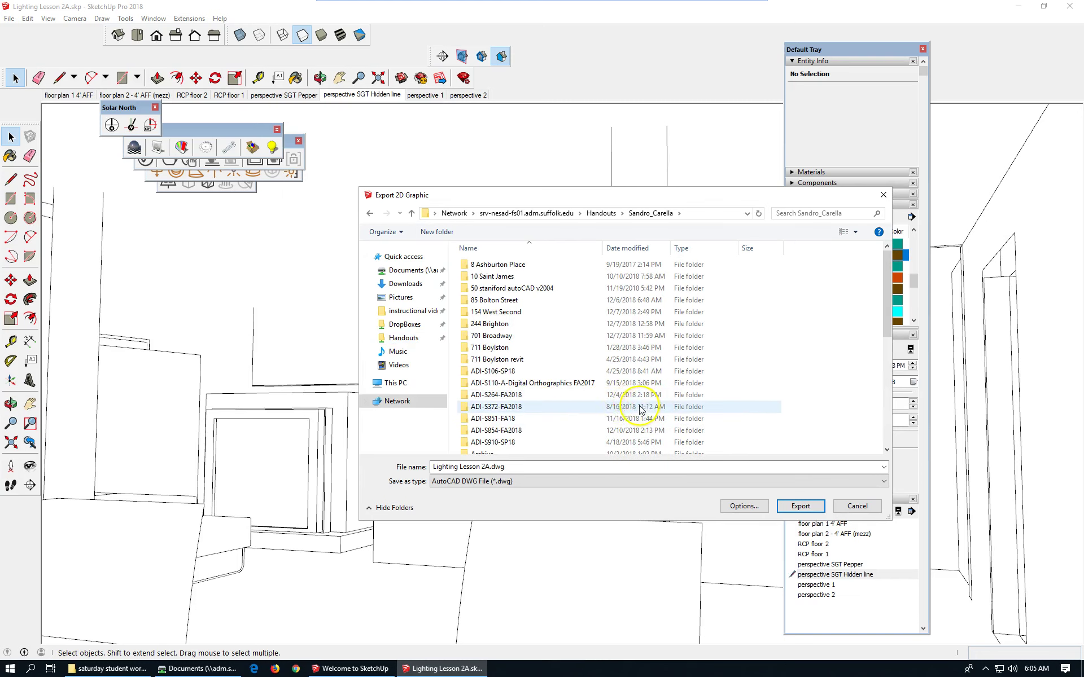
pyautogui.moveTo(884, 313); pyautogui.dragTo(890, 384)
pyautogui.doubleClick(516, 406)
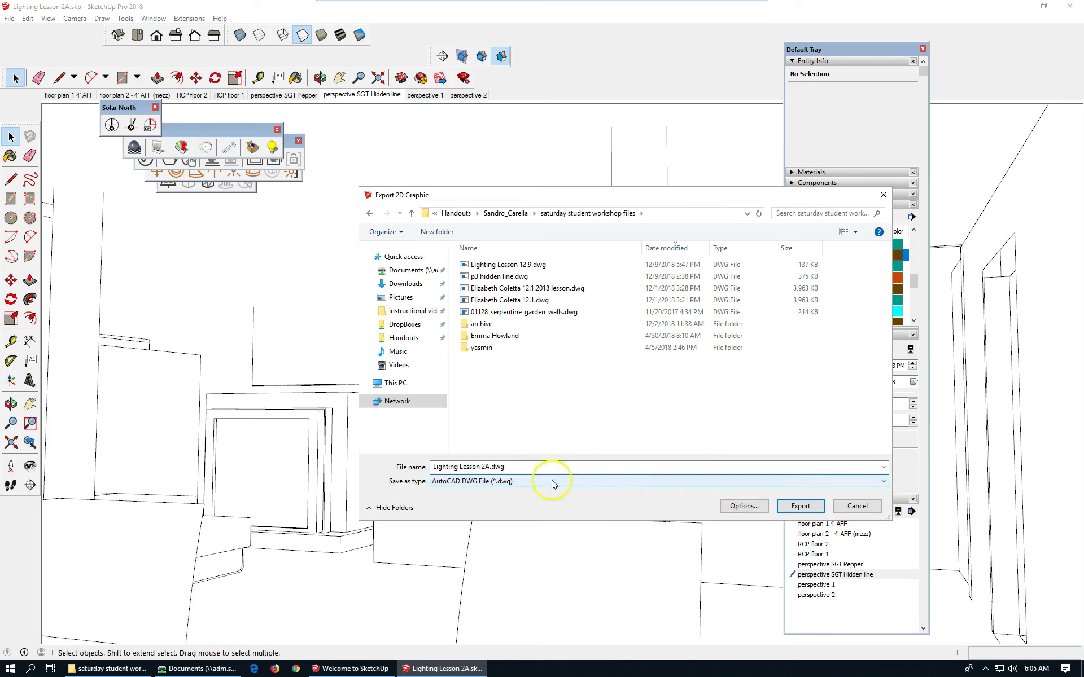
# - Name the file "Lighting Lesson 2A-pSGT.dwg", check the DWG hidden line options, and export it
pyautogui.click(486, 466)
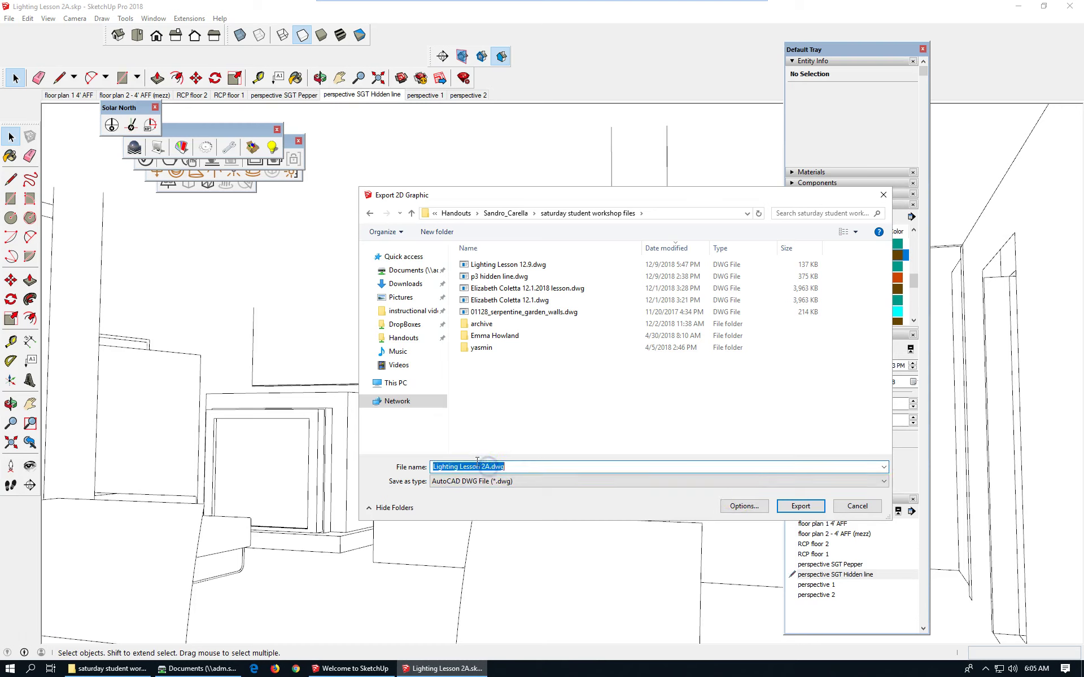
pyautogui.click(490, 467)
pyautogui.write('-pSGT')
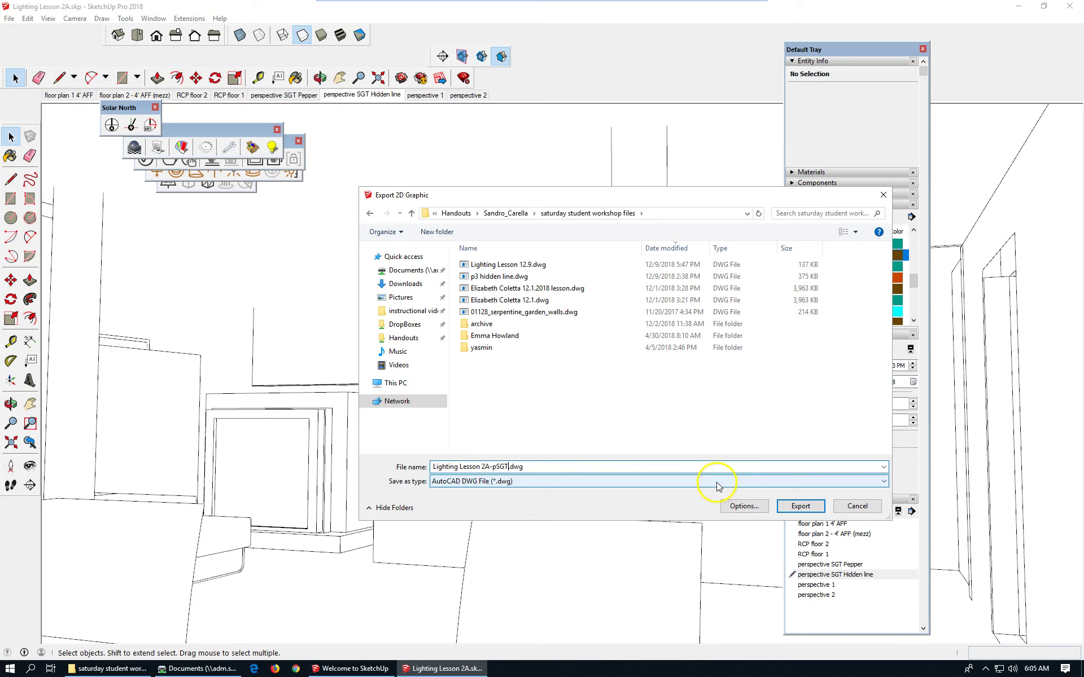
pyautogui.click(753, 507)
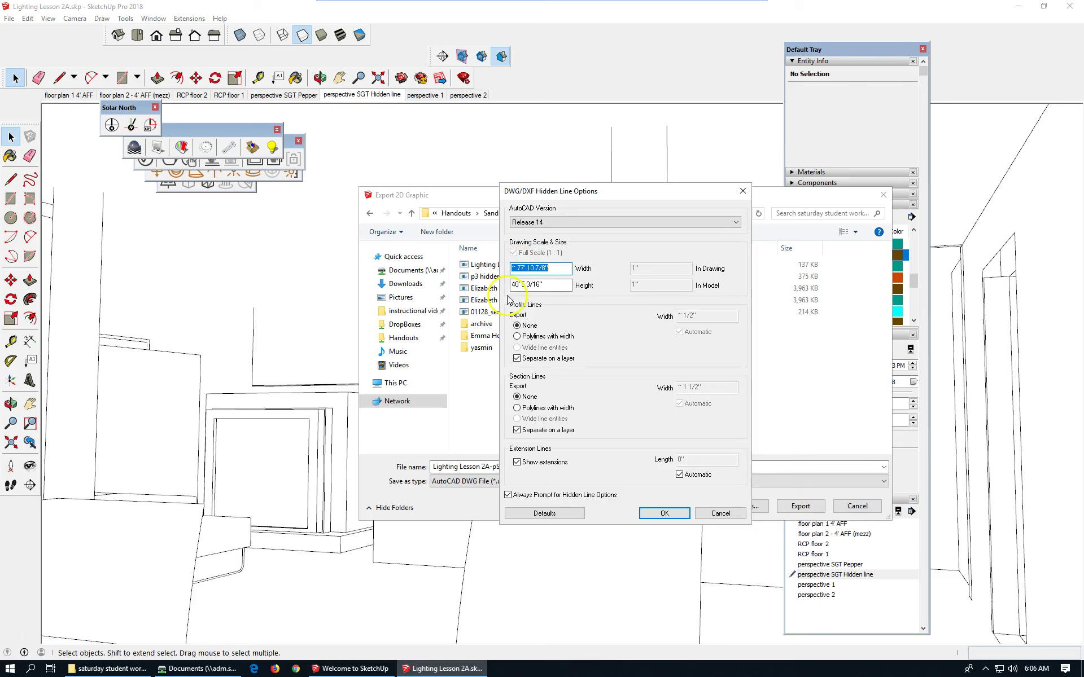
pyautogui.click(681, 514)
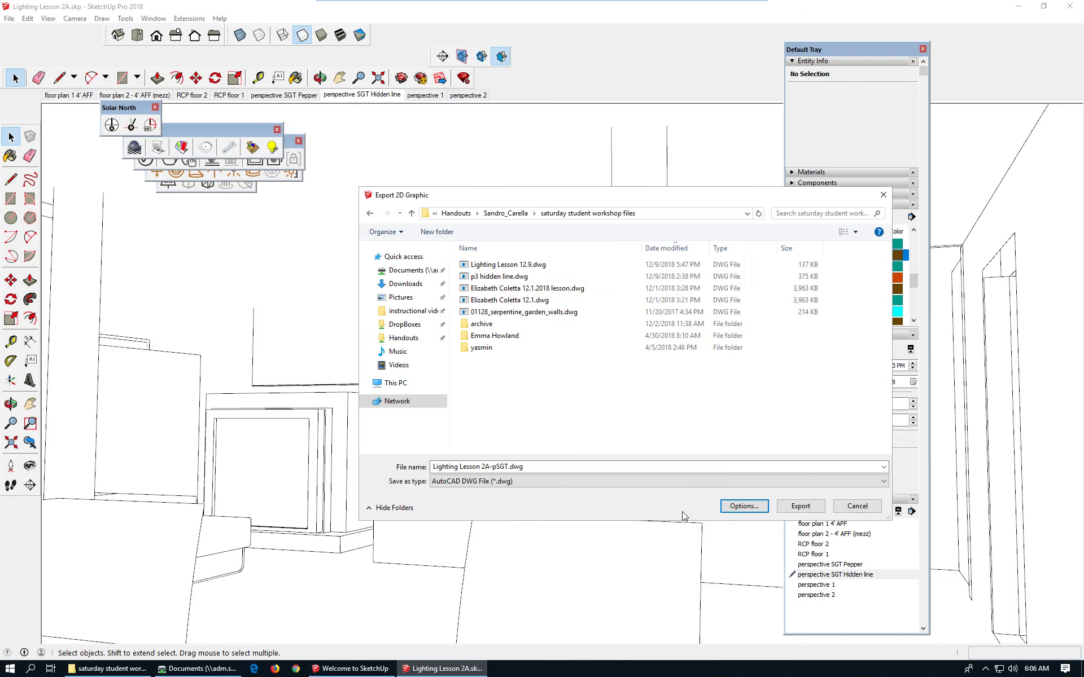
pyautogui.click(800, 507)
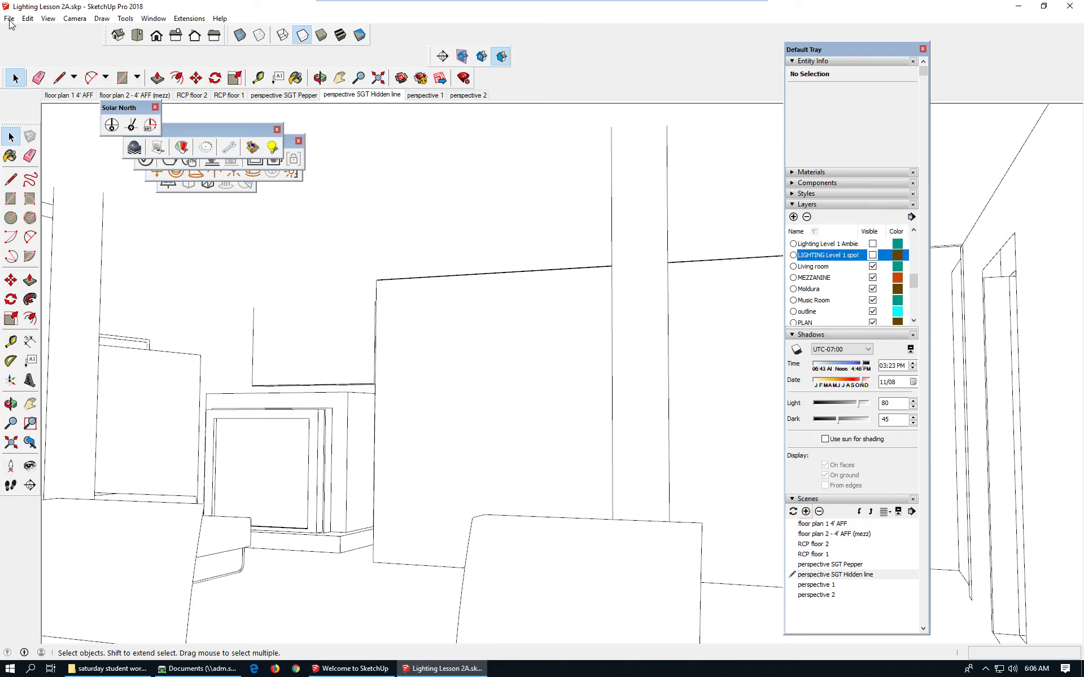
pyautogui.click(577, 361)
# - Start another 2D graphic export as a JPEG image and set the image width to 800 pixels
pyautogui.click(10, 19)
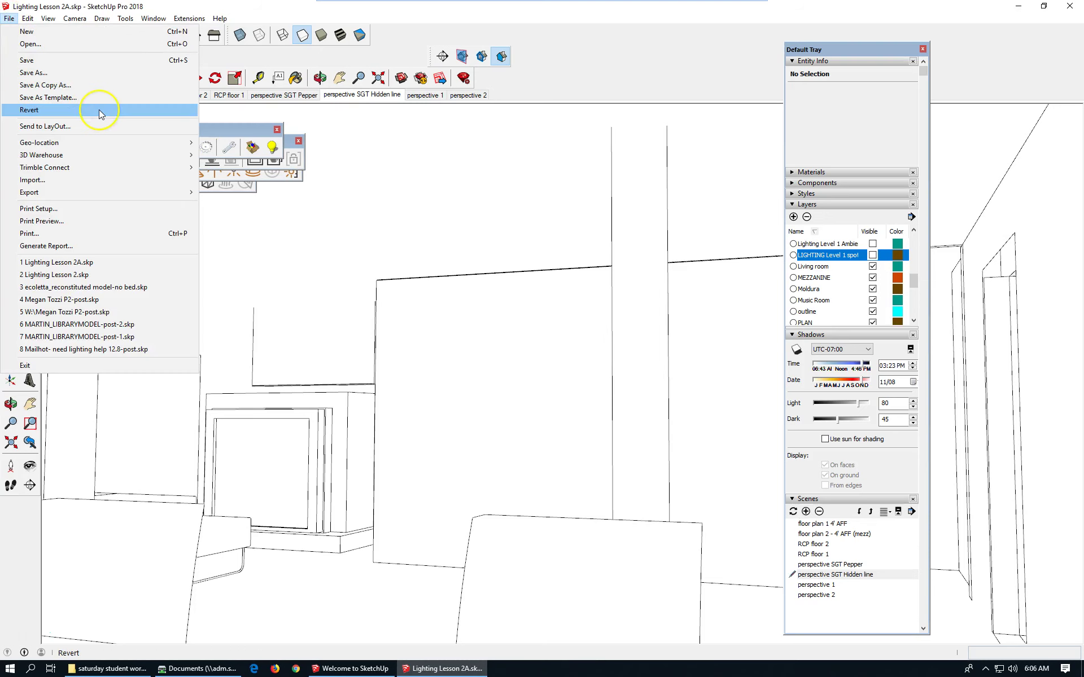
pyautogui.moveTo(113, 195)
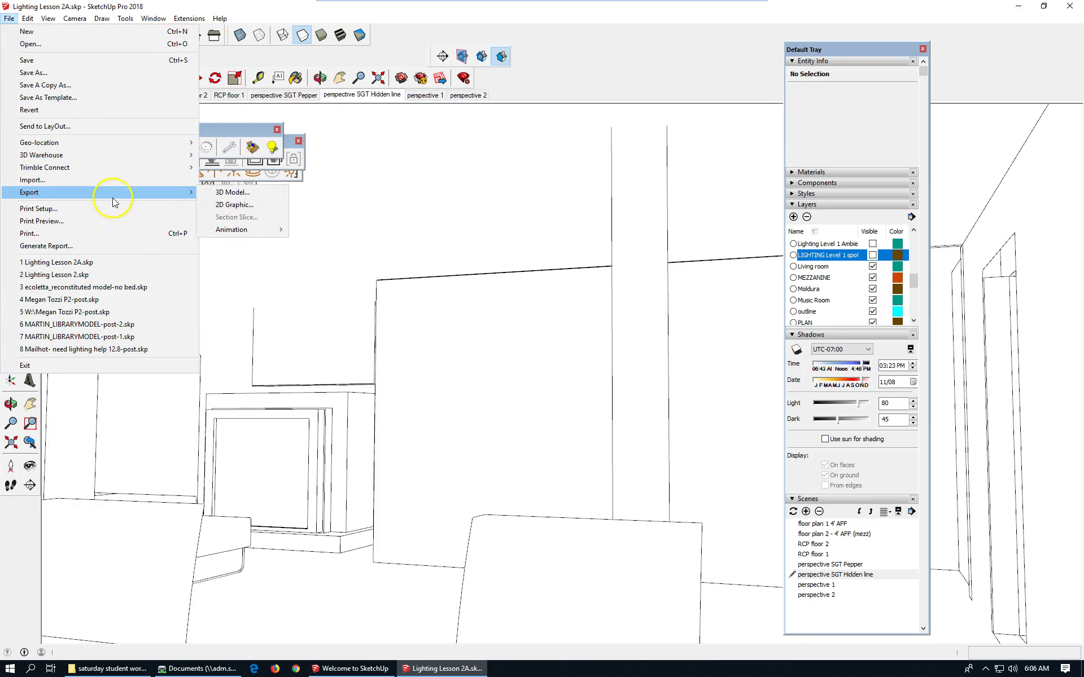
pyautogui.click(281, 208)
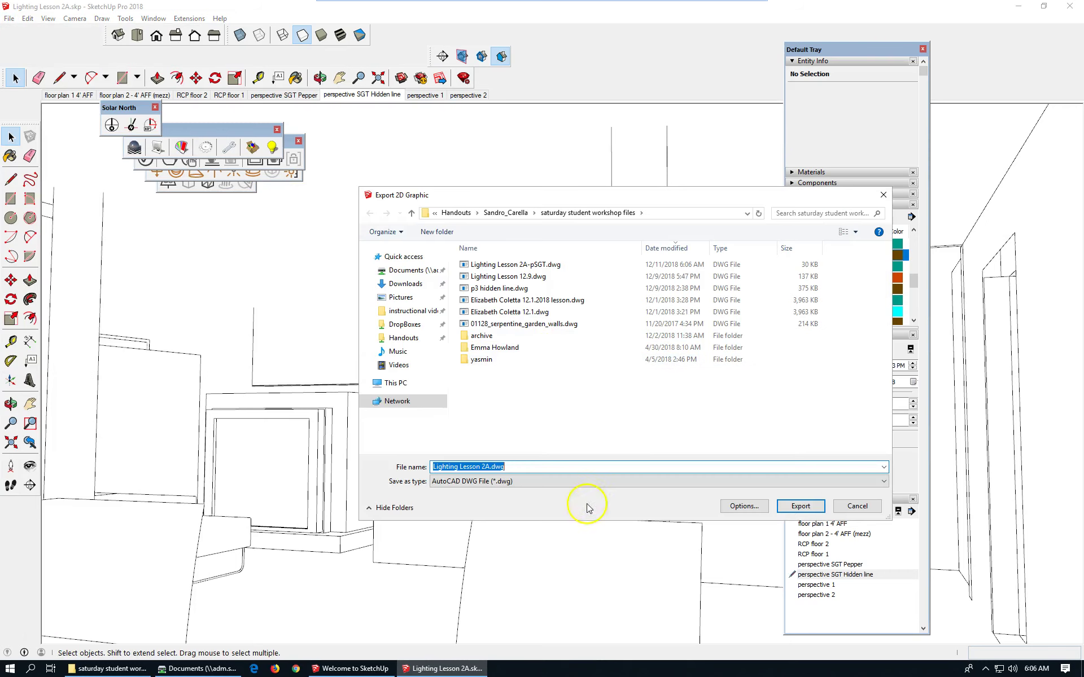
pyautogui.click(563, 481)
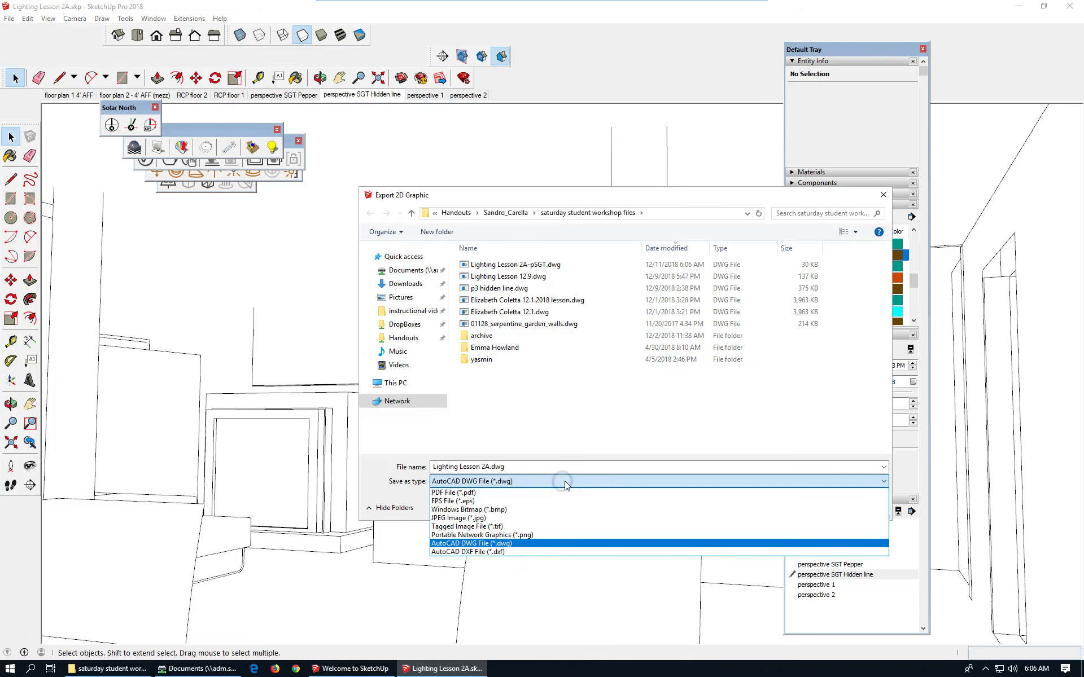
pyautogui.click(515, 518)
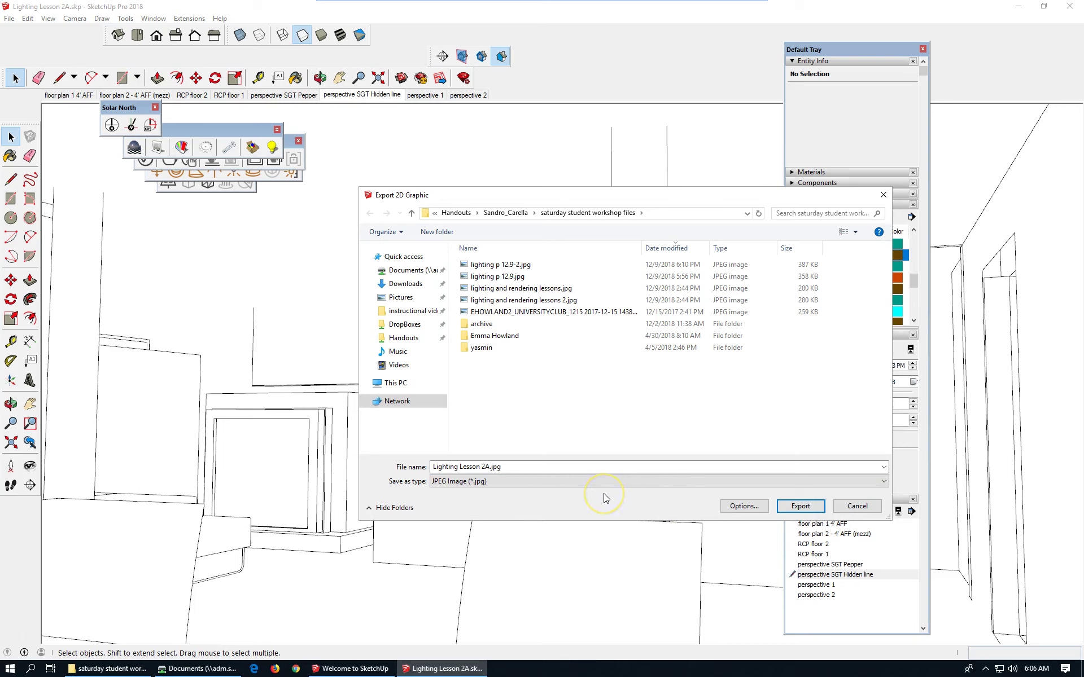
pyautogui.click(744, 505)
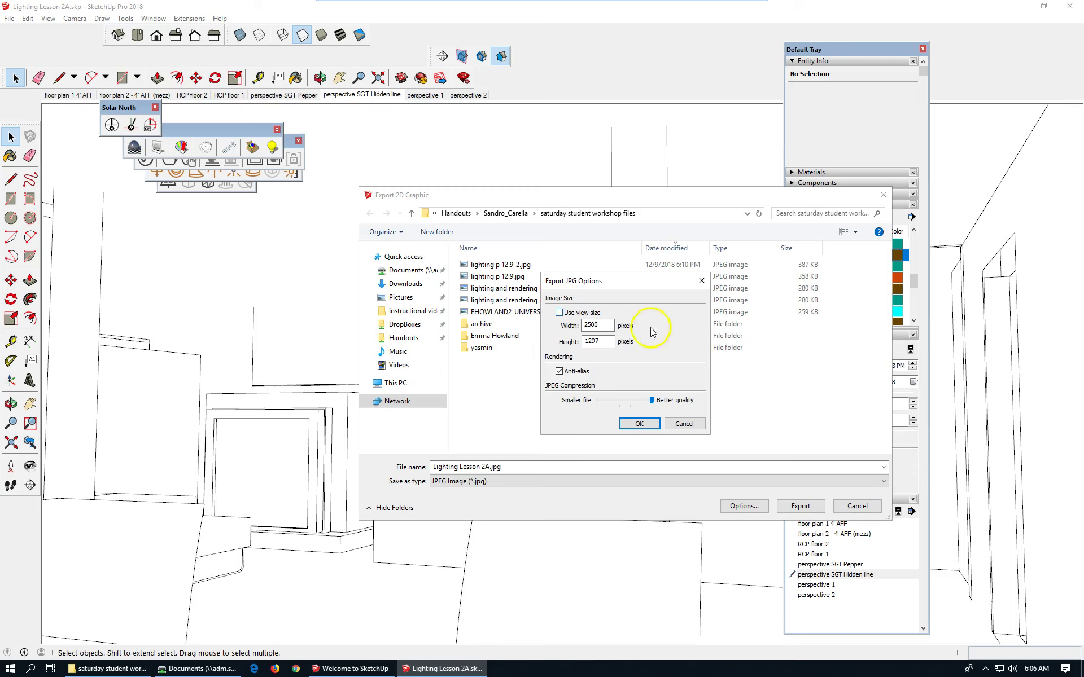
pyautogui.moveTo(605, 325); pyautogui.dragTo(482, 320)
pyautogui.write('8')
pyautogui.click(639, 424)
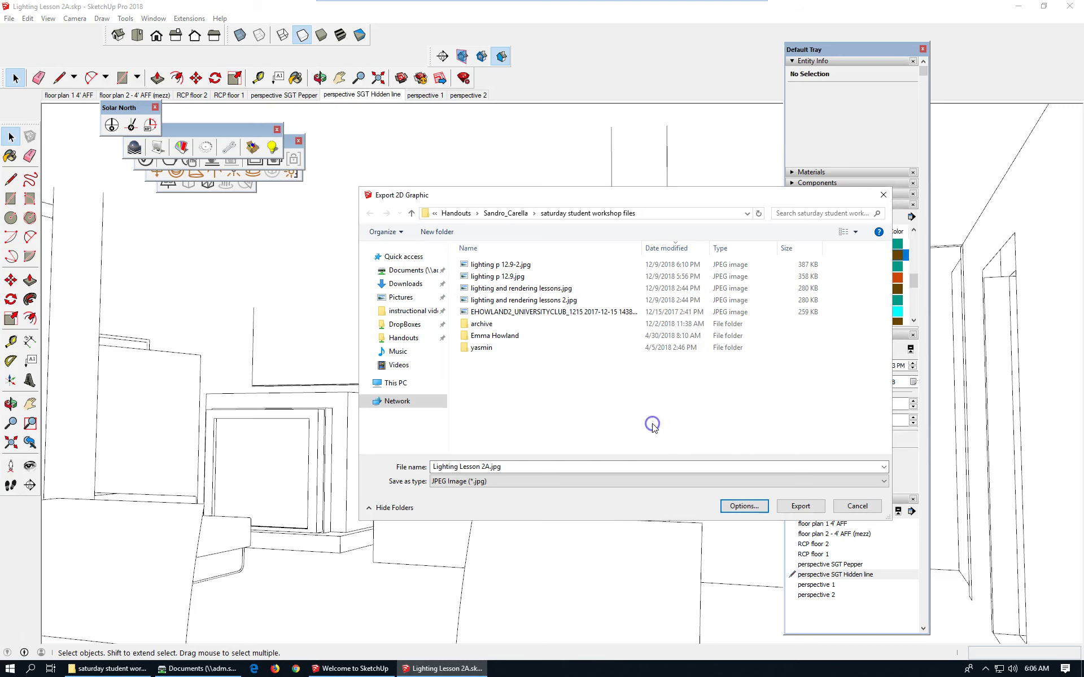
# - Append "-800px wide" to the JPEG's file name and export the image
pyautogui.click(488, 466)
pyautogui.click(488, 466)
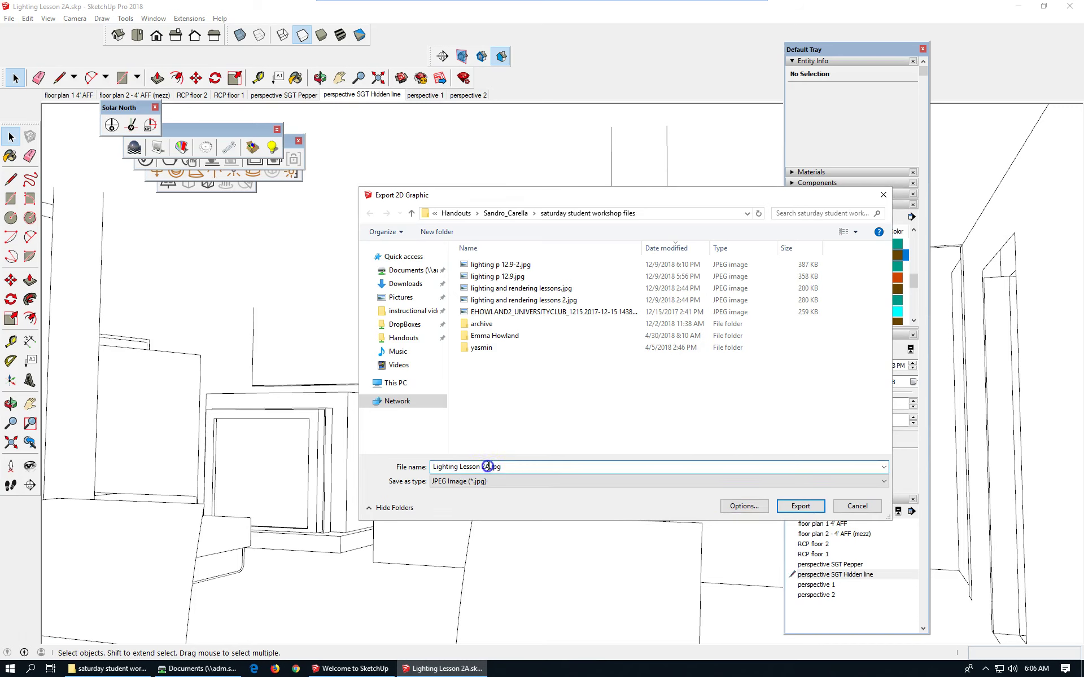
pyautogui.write('-800px wide')
pyautogui.click(800, 506)
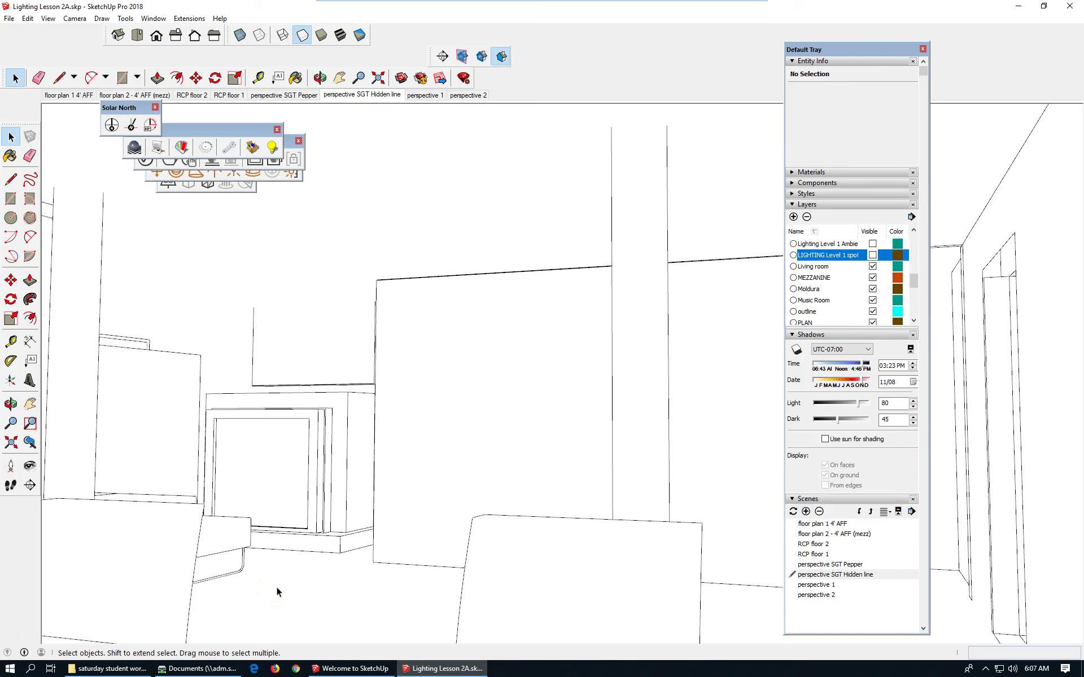
# - Launch Adobe Photoshop CC 2018
pyautogui.click(8, 671)
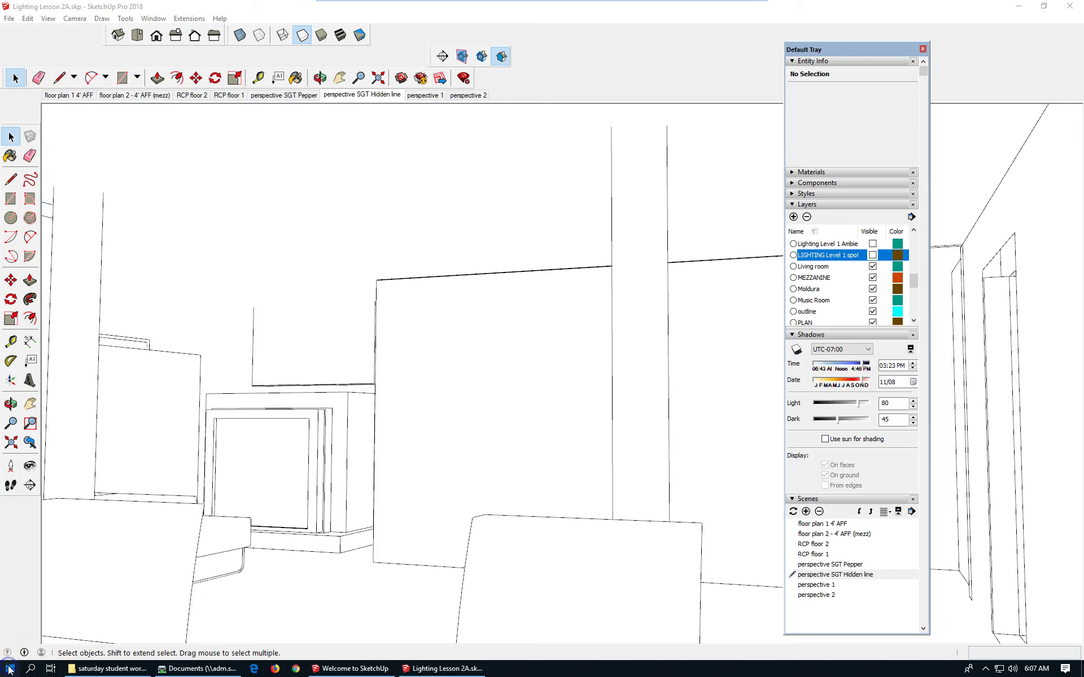
pyautogui.moveTo(93, 669)
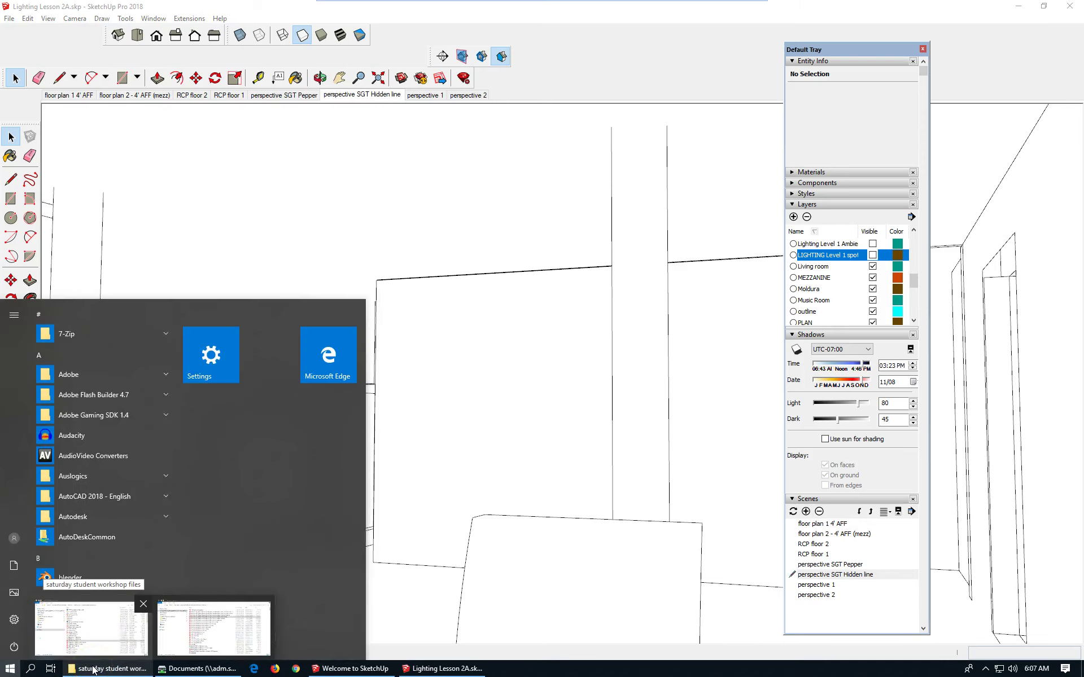
pyautogui.click(139, 374)
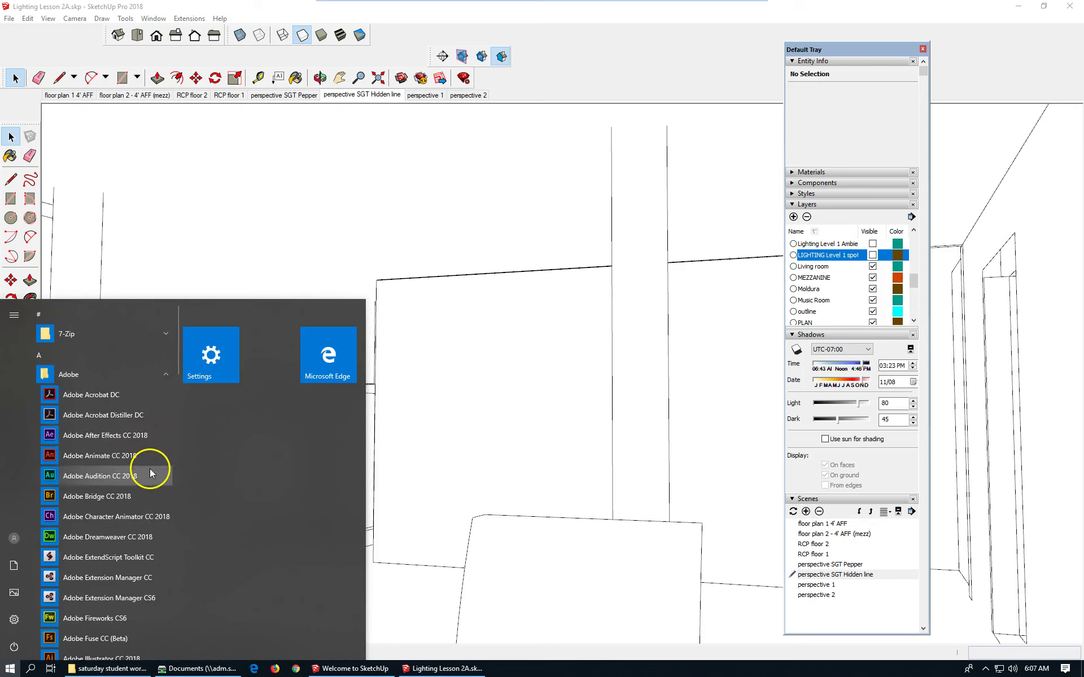
pyautogui.scroll(-5, 151, 469)
pyautogui.click(129, 506)
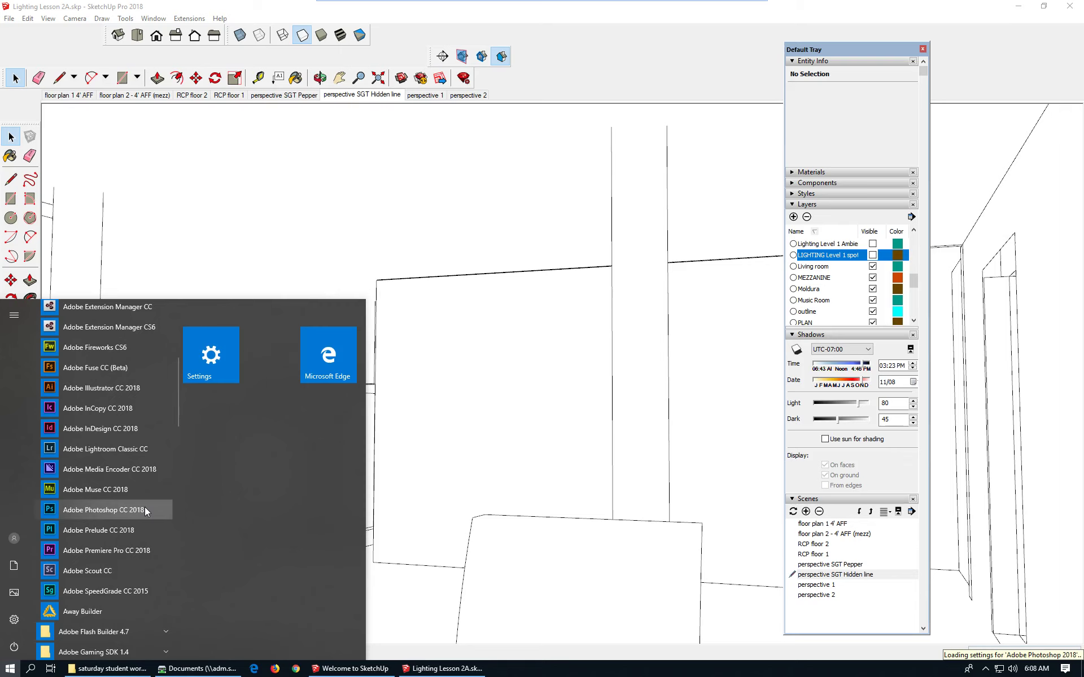
# - Open Task Manager with full details to check the Photoshop CC 2018 process, and move its window aside
pyautogui.hotkey('ctrl', 'alt', 'Delete')
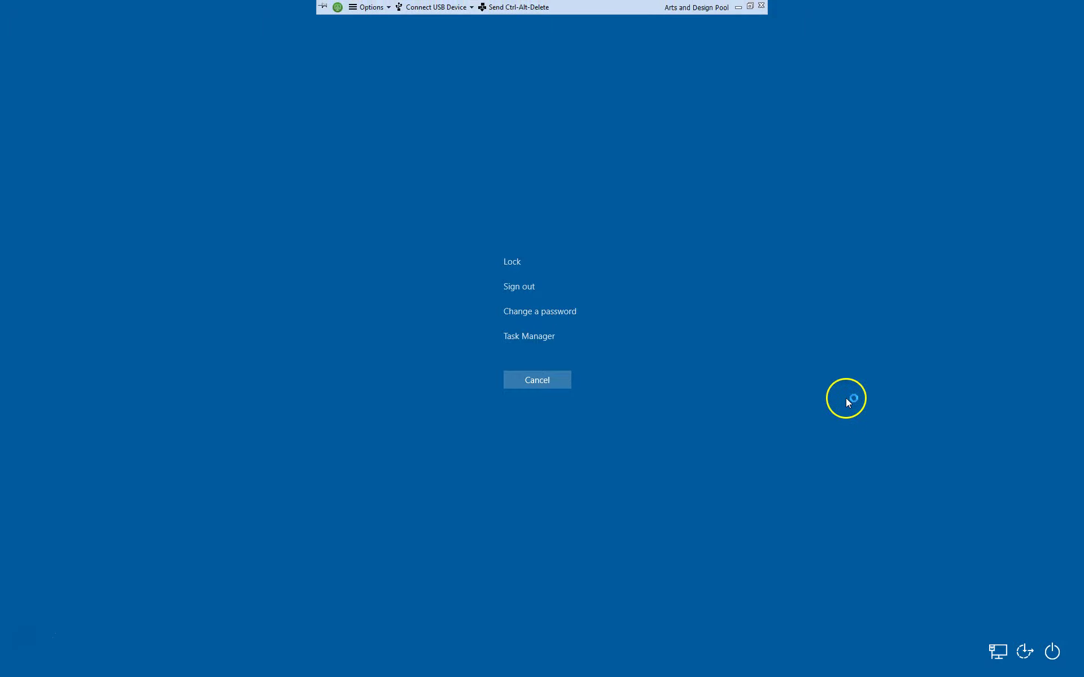
pyautogui.click(549, 342)
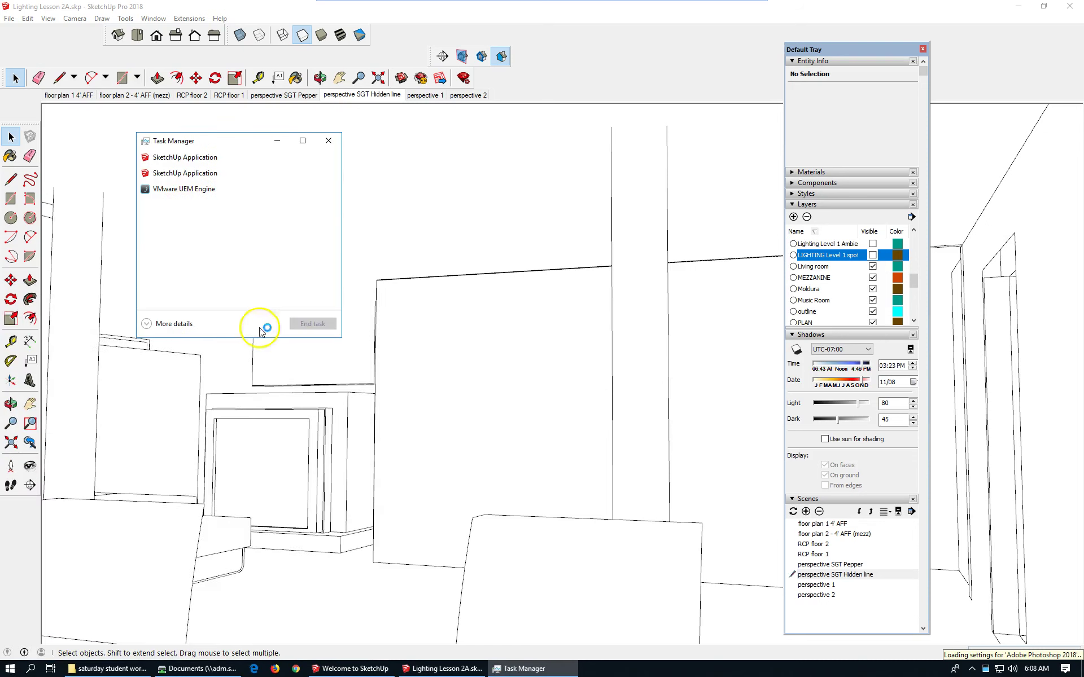
pyautogui.click(174, 324)
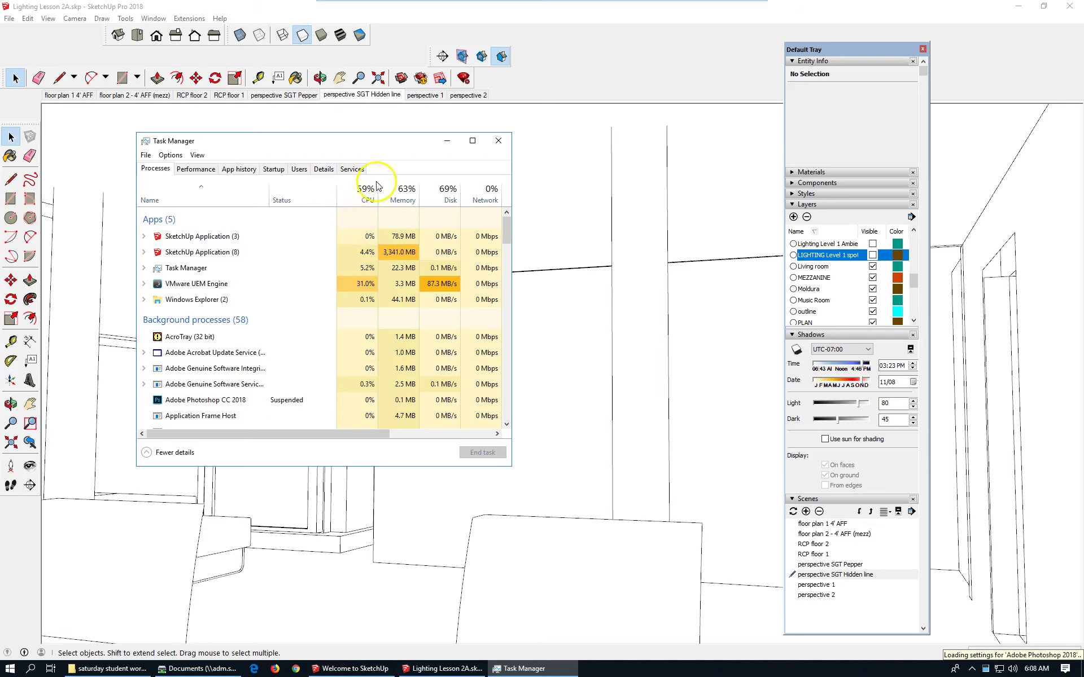
pyautogui.moveTo(205, 140); pyautogui.dragTo(0, 139)
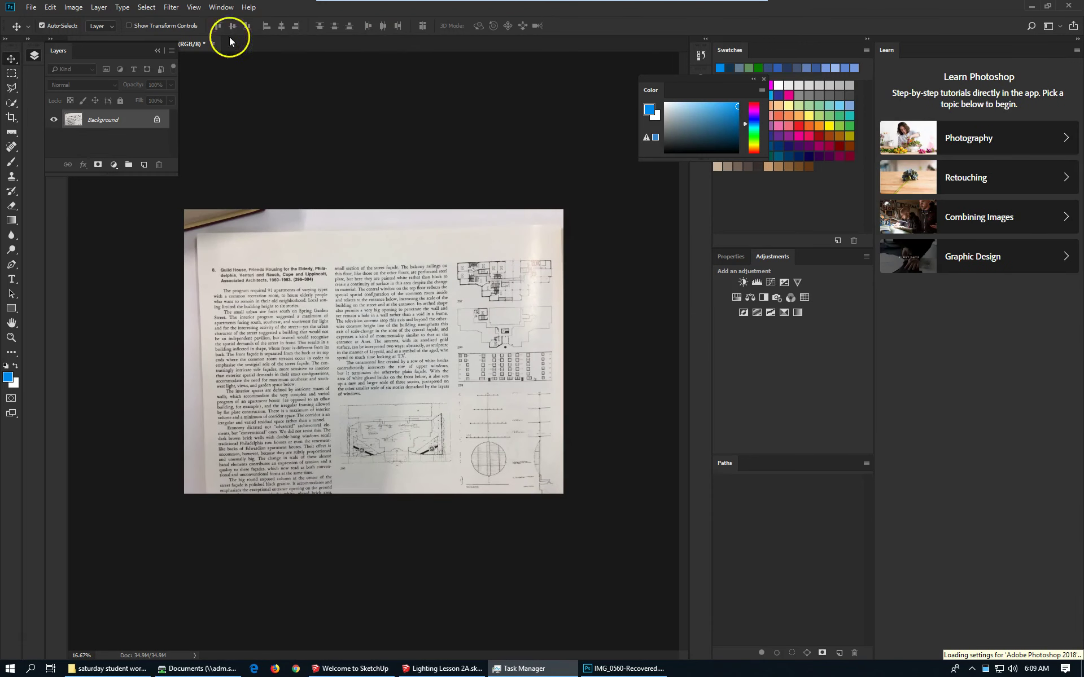
# - Start opening a file in Photoshop and browse from Handouts to the "saturday student workshop files" folder
pyautogui.click(30, 12)
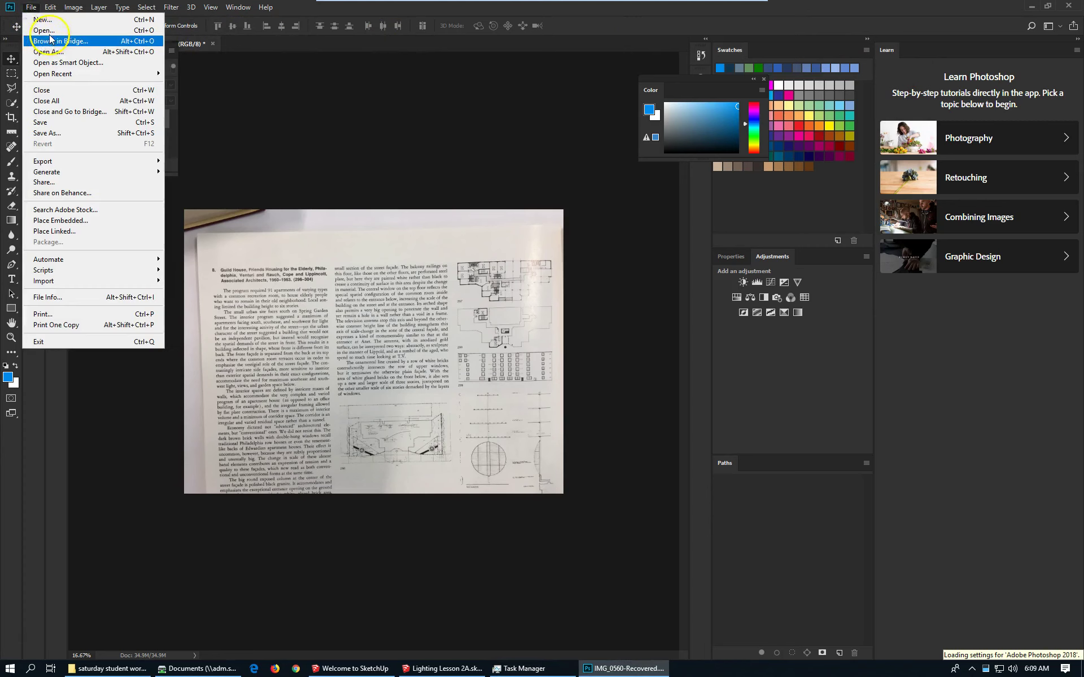
pyautogui.click(46, 31)
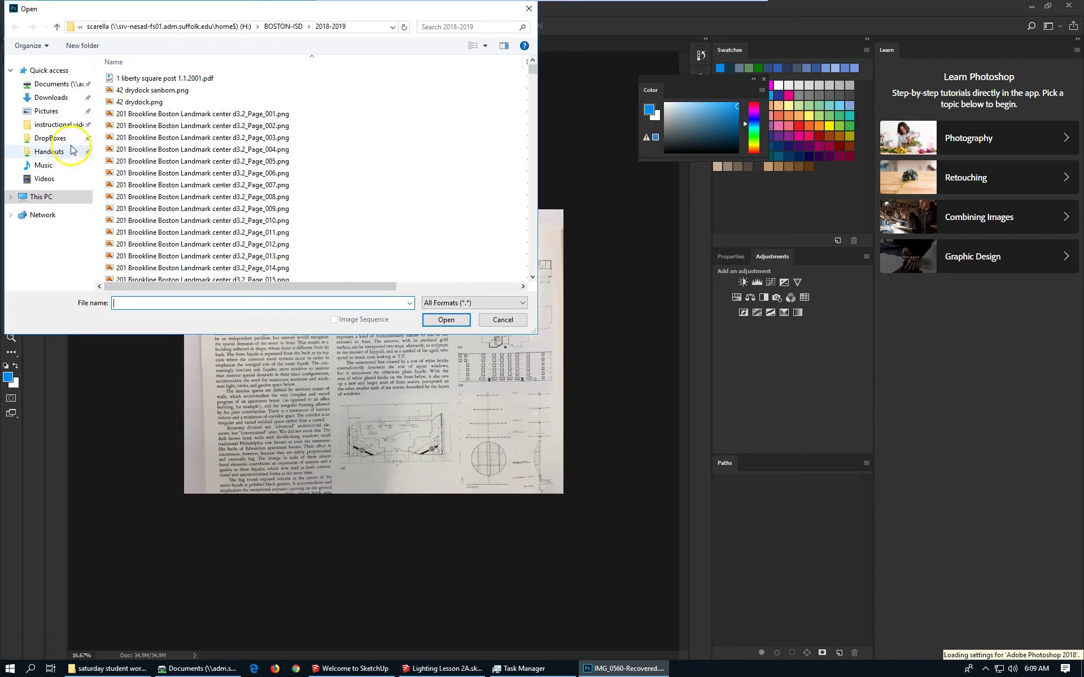
pyautogui.click(51, 151)
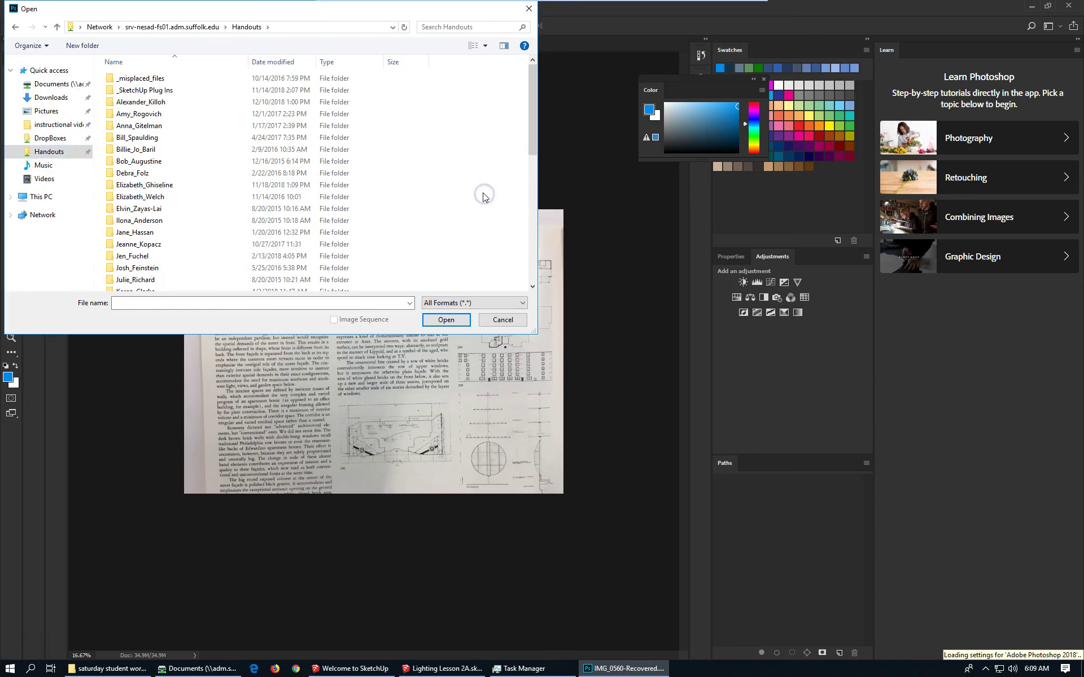
pyautogui.scroll(-10, 482, 196)
pyautogui.click(182, 201)
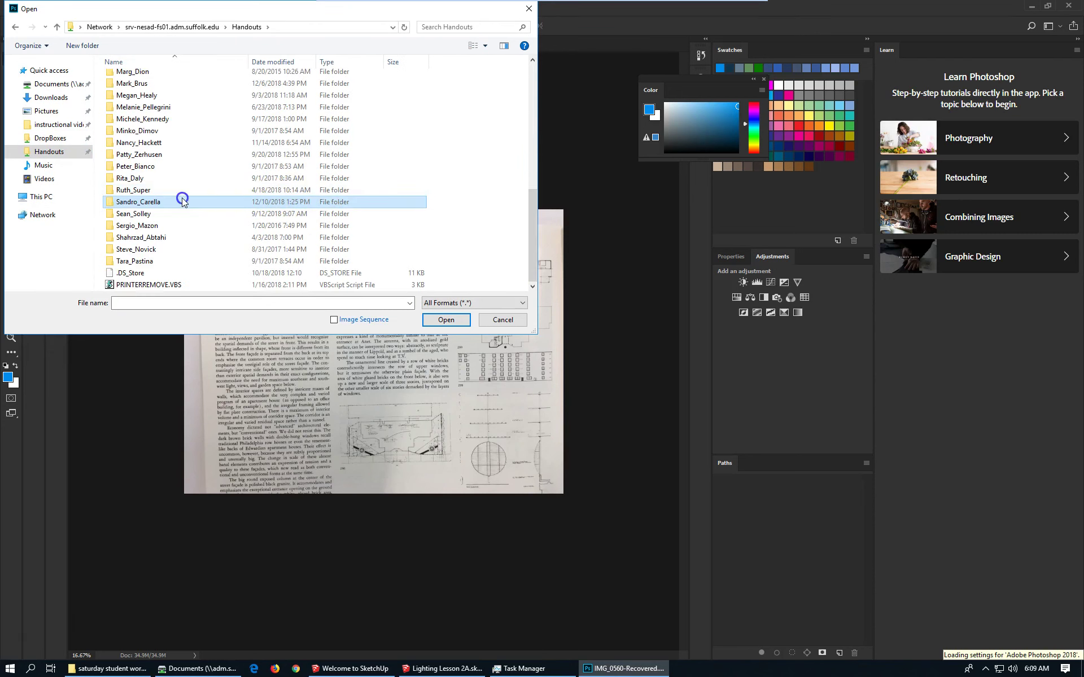
pyautogui.doubleClick(183, 199)
pyautogui.scroll(-6, 202, 210)
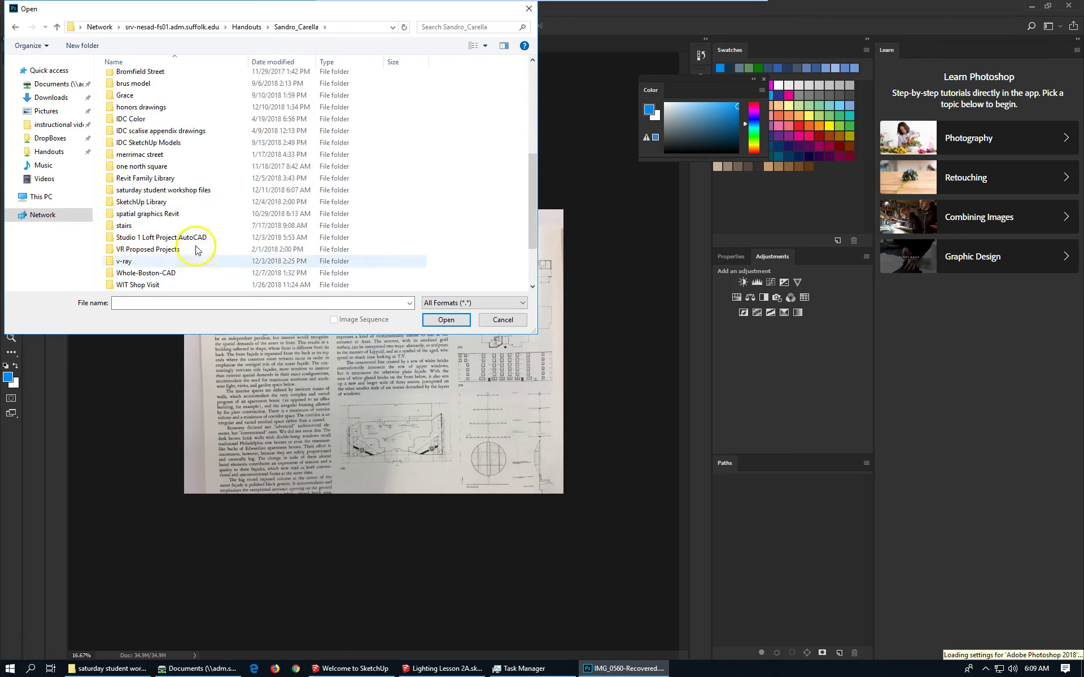
pyautogui.scroll(-2, 198, 246)
pyautogui.click(194, 119)
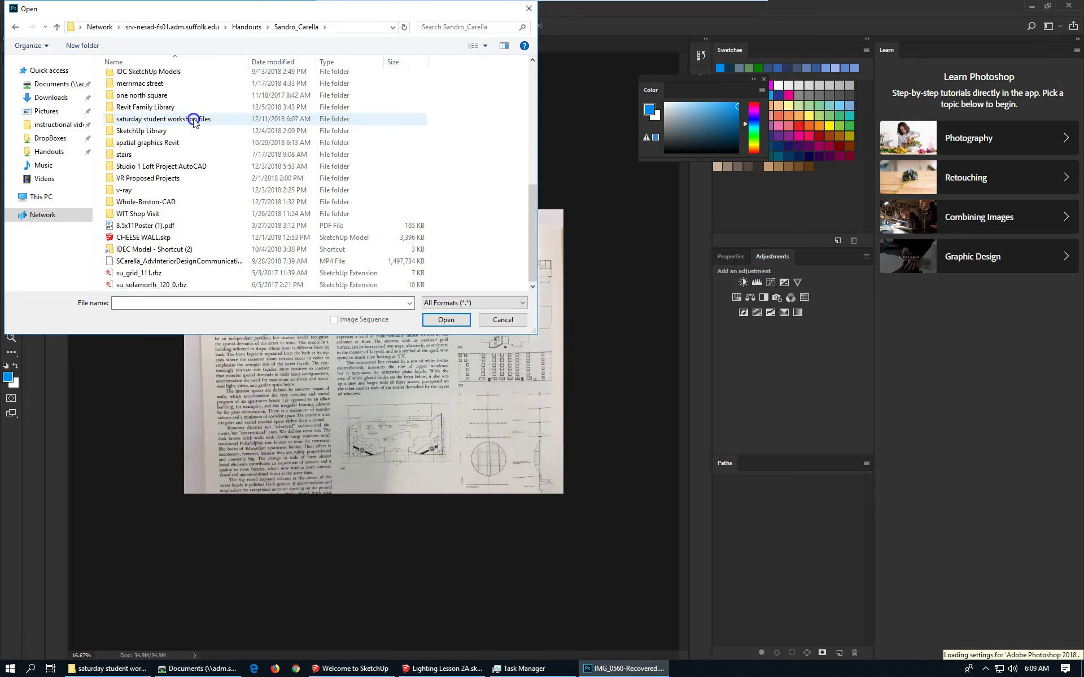
pyautogui.doubleClick(194, 119)
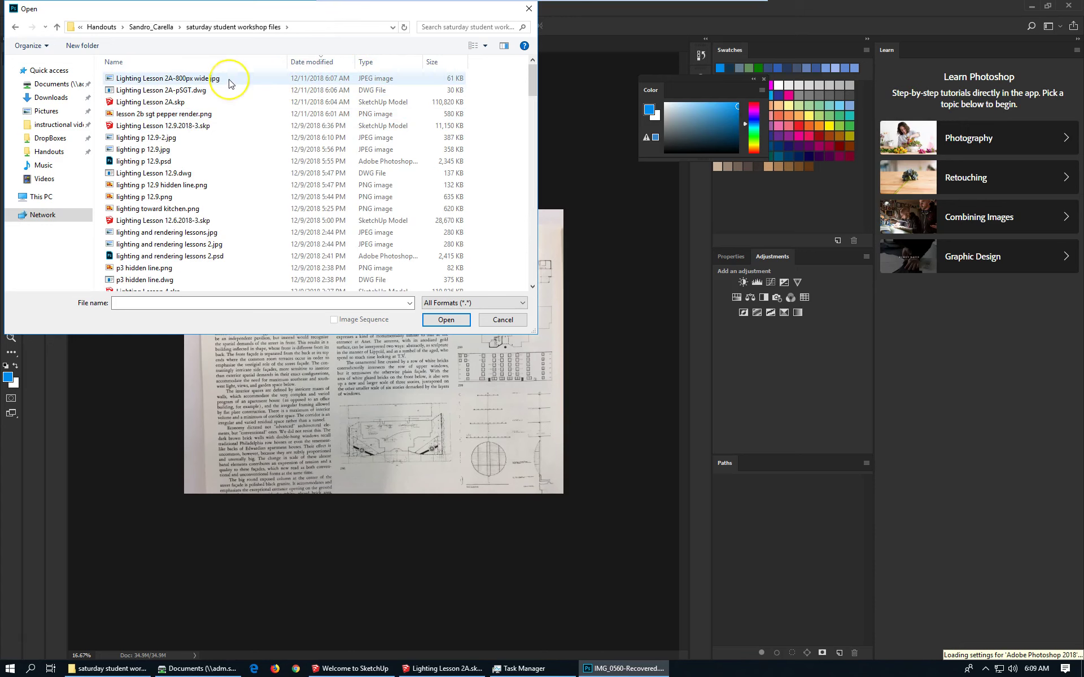
# - Sort the files by date modified and open "Lighting Lesson 2A-800px wide.jpg" and "lesson 2b sgt pepper render.png" together
pyautogui.click(313, 62)
pyautogui.click(313, 62)
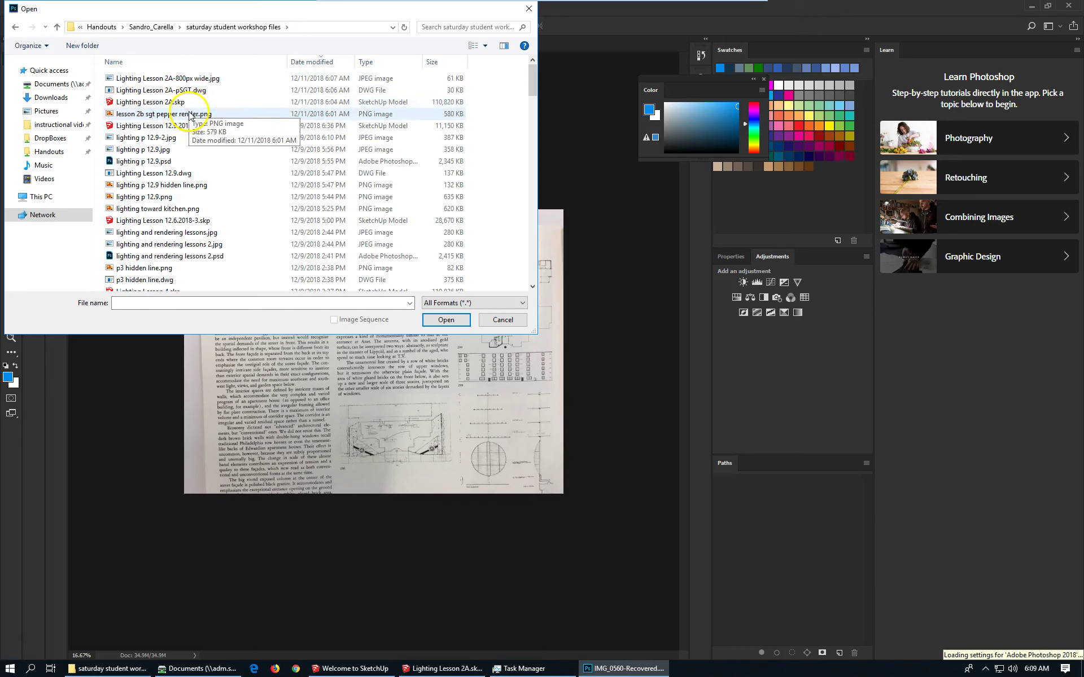
pyautogui.click(198, 79)
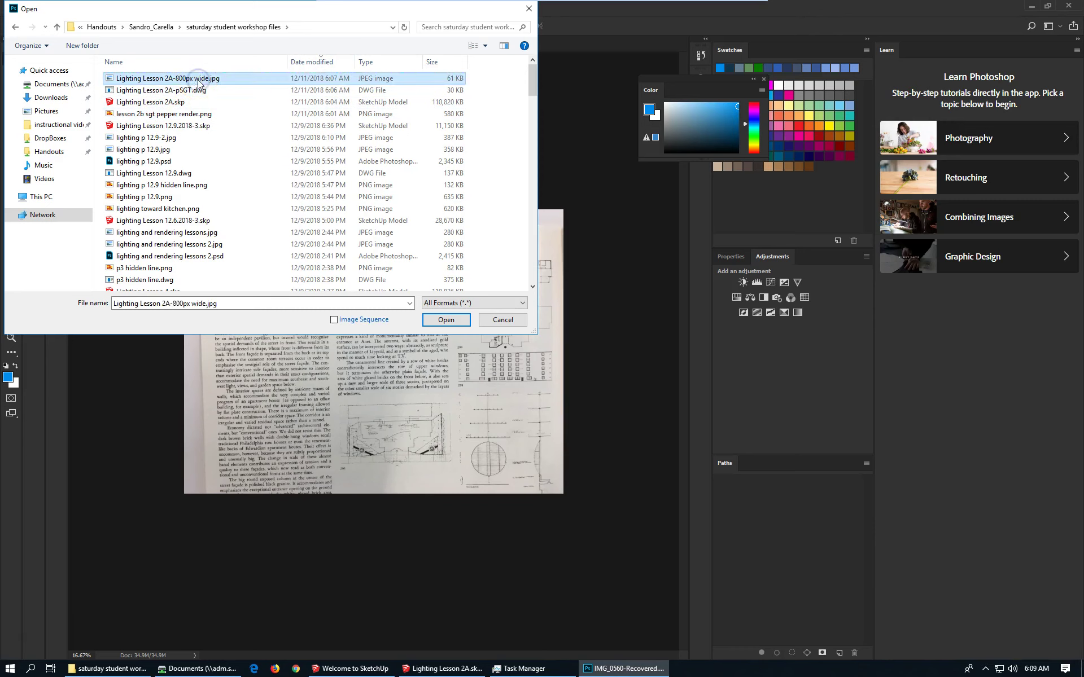
pyautogui.keyDown('ctrl'); pyautogui.click(188, 114); pyautogui.keyUp('ctrl')
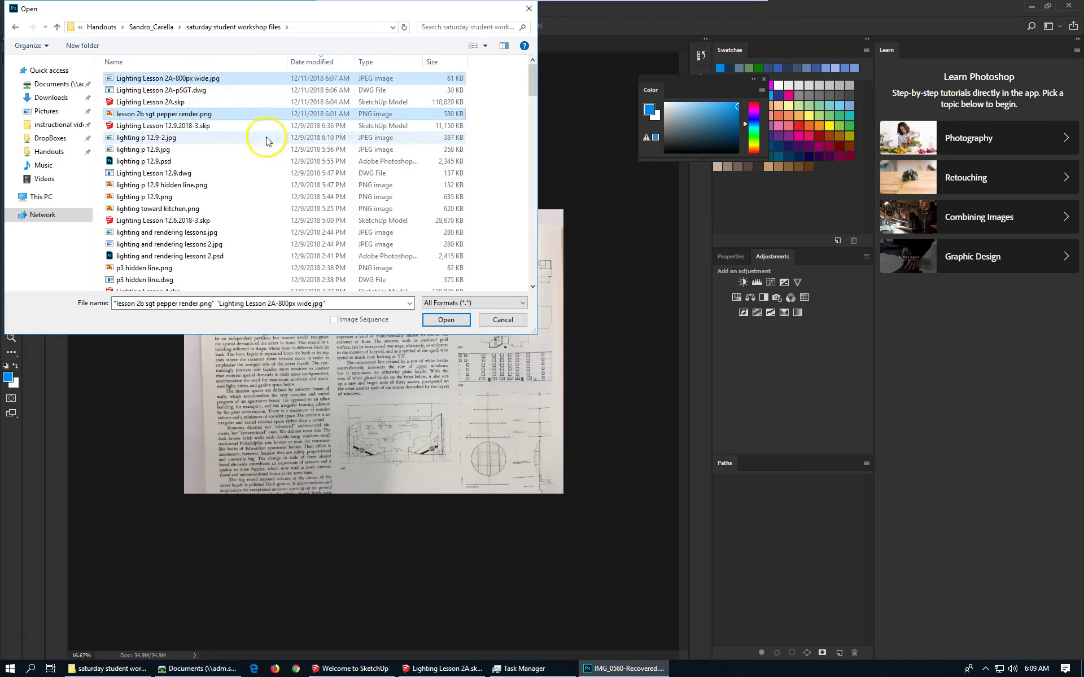
pyautogui.click(452, 319)
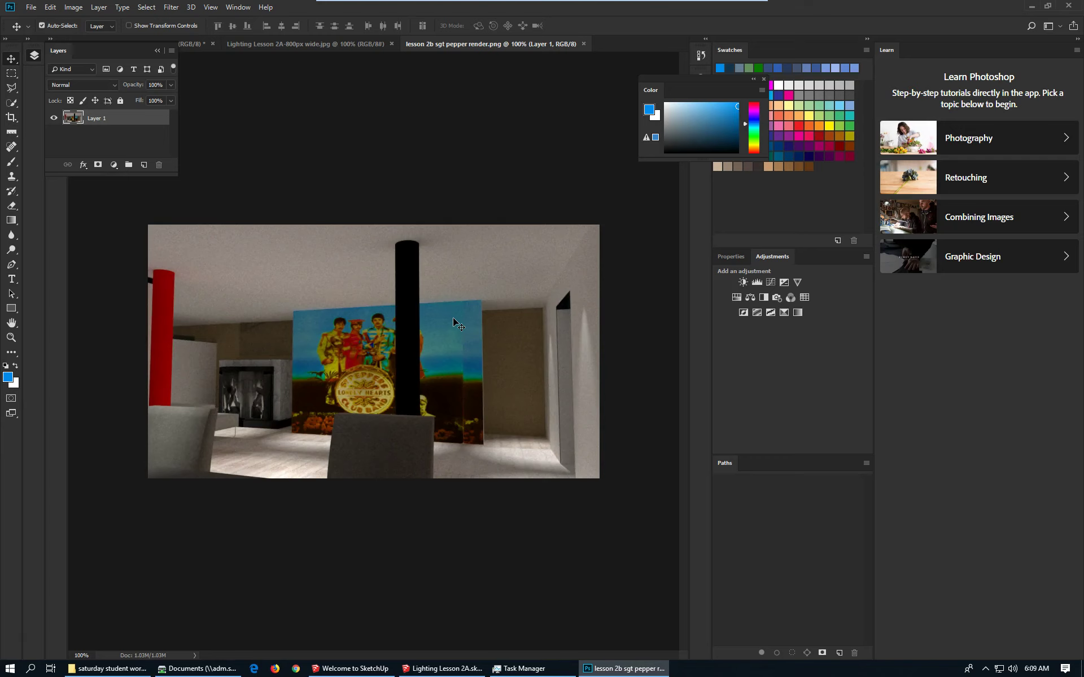
# - Compare the hidden-line JPEG with the Sgt Pepper render by viewing each document in turn
pyautogui.click(305, 48)
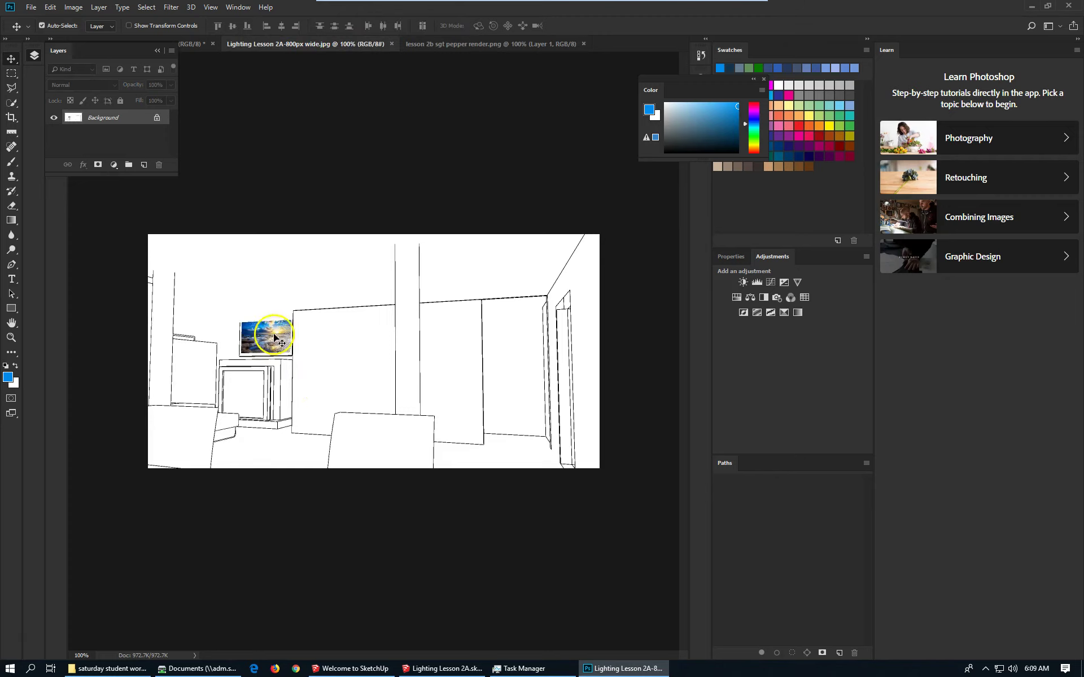
pyautogui.click(449, 45)
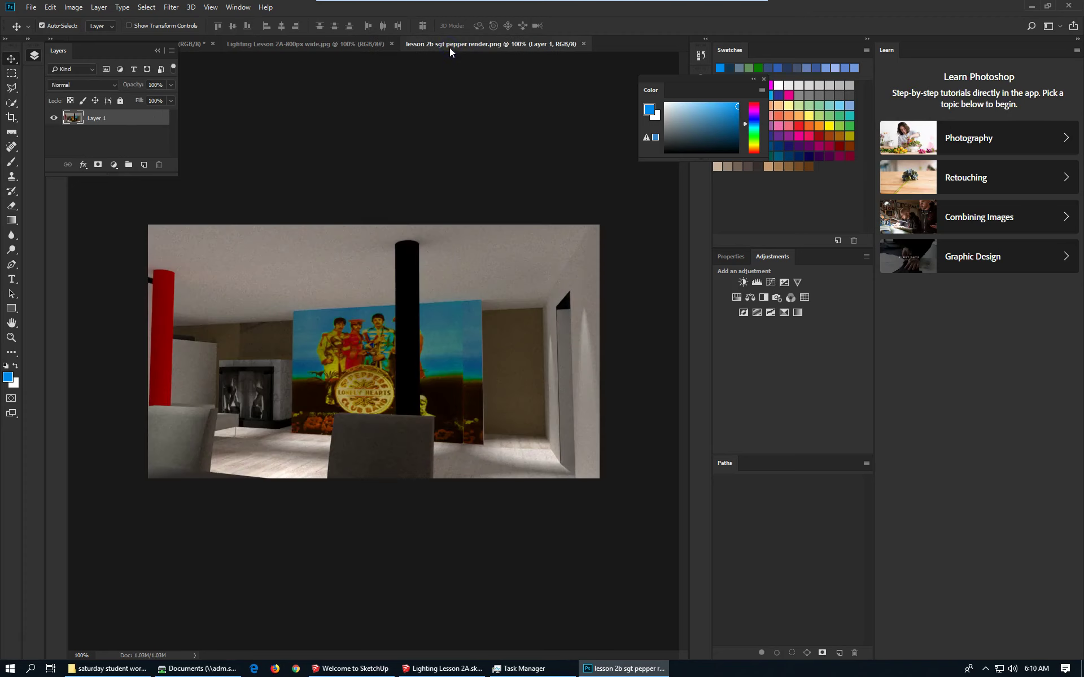
pyautogui.click(371, 44)
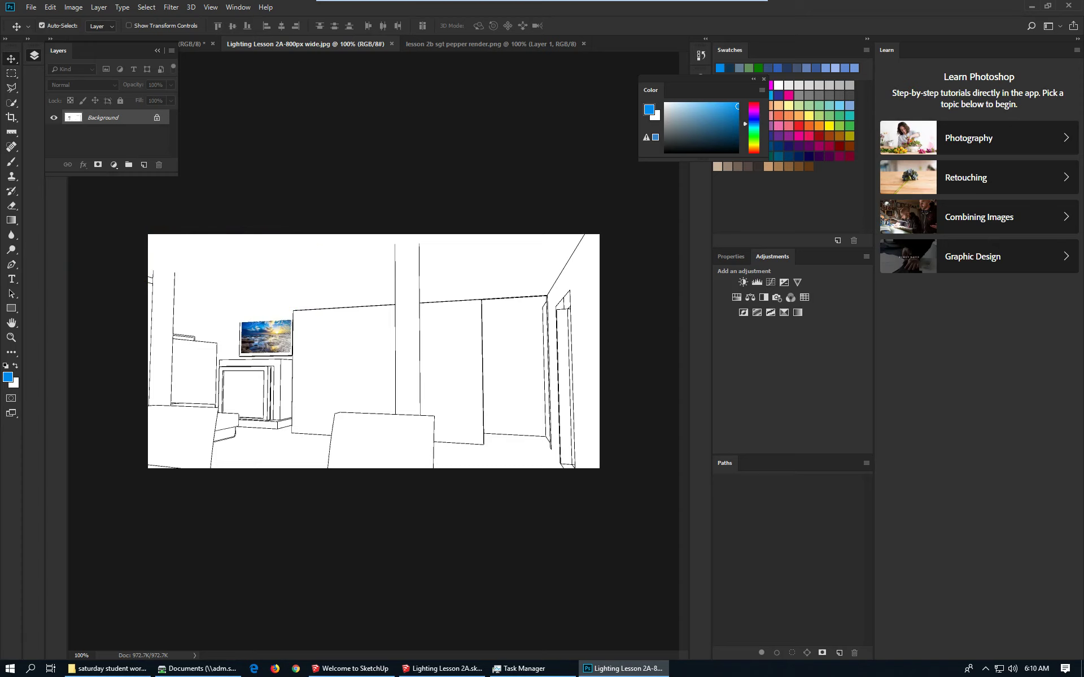
# - Marquee-select the colour picture above the fireplace in the hidden-line JPEG, fill it with White at 100% opacity, and deselect
pyautogui.click(11, 337)
pyautogui.moveTo(237, 317); pyautogui.dragTo(273, 407)
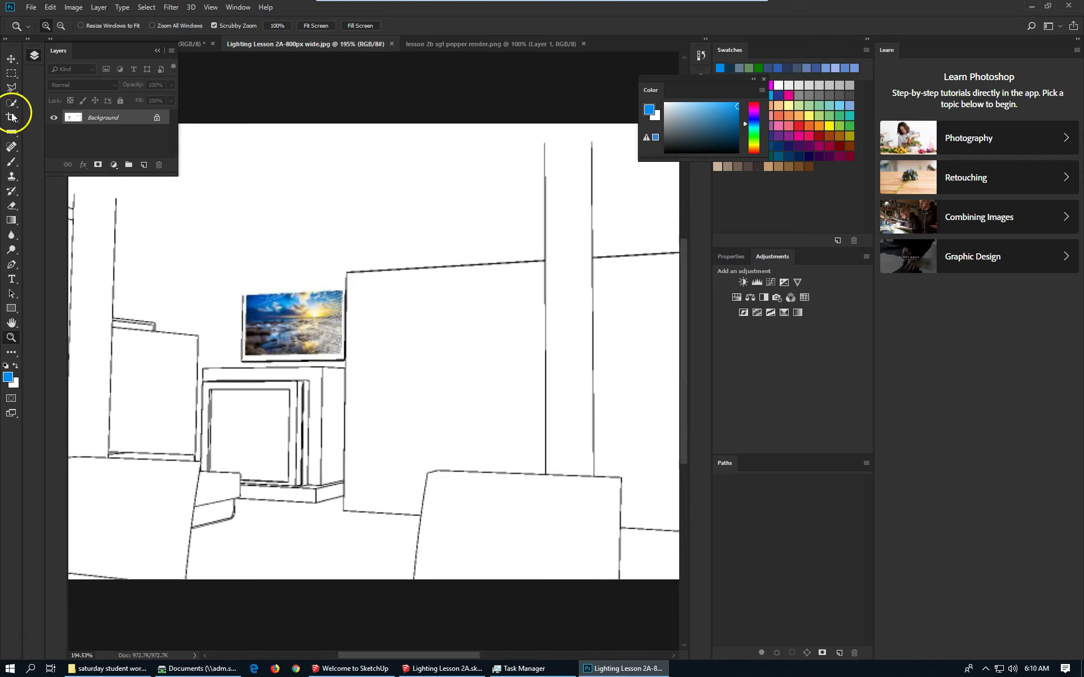
pyautogui.click(12, 74)
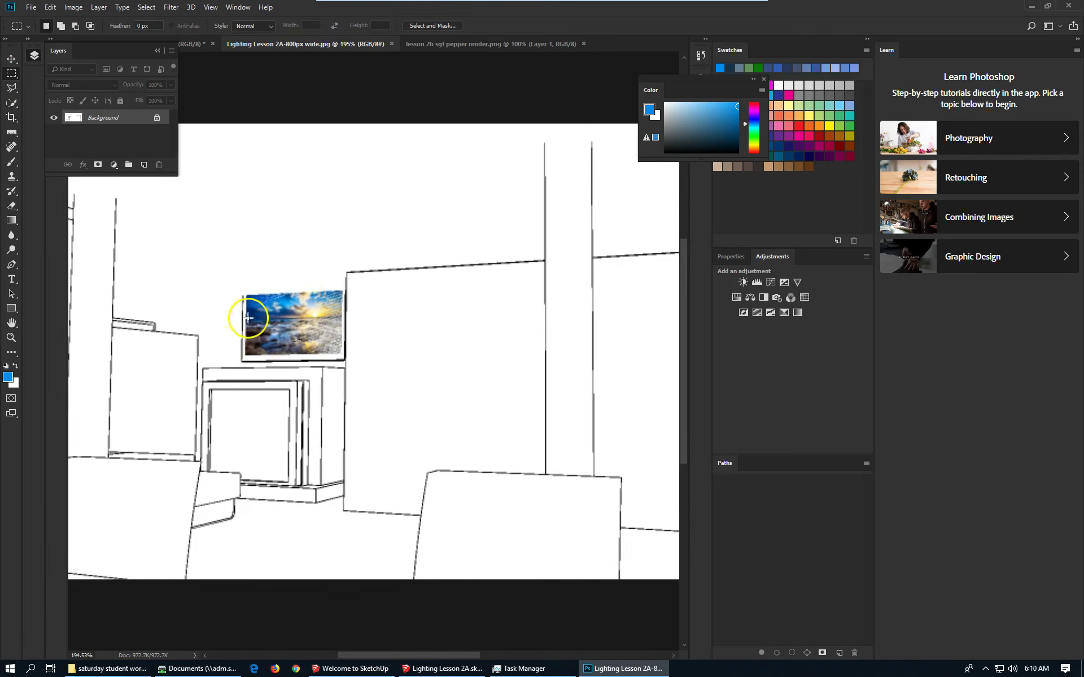
pyautogui.moveTo(243, 359); pyautogui.dragTo(343, 281)
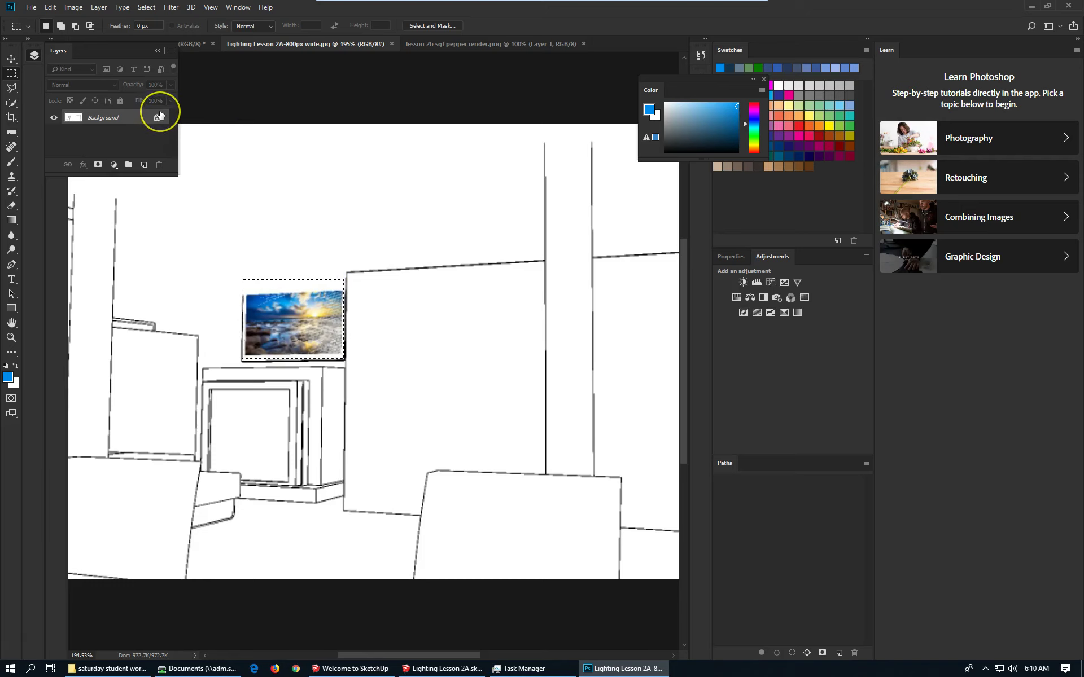
pyautogui.press('Delete')
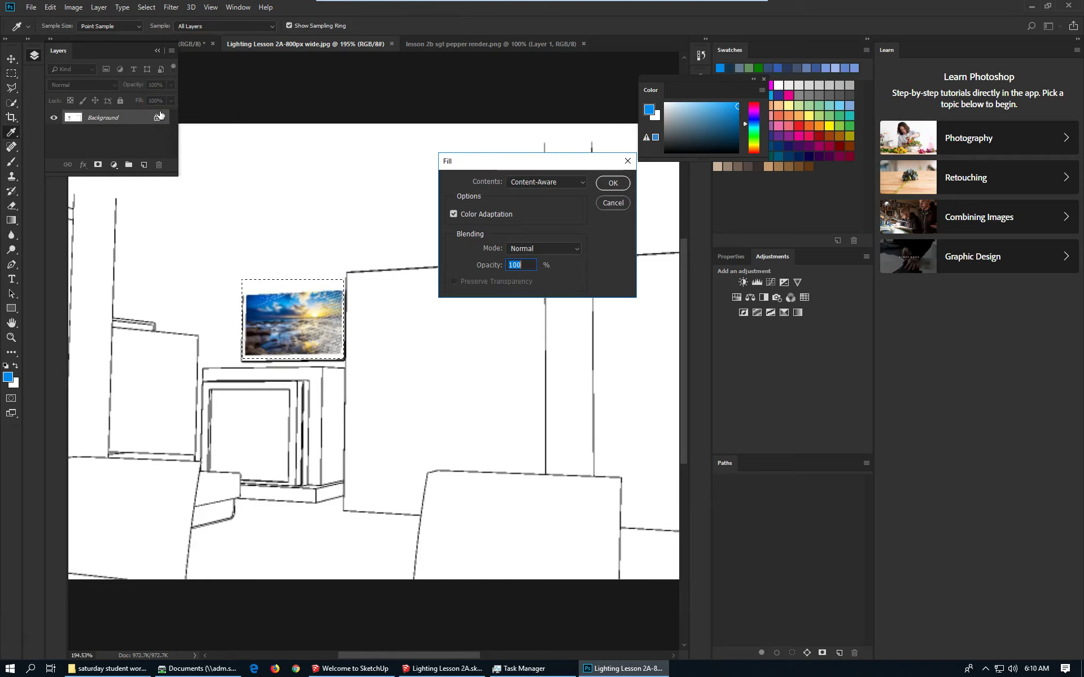
pyautogui.click(562, 183)
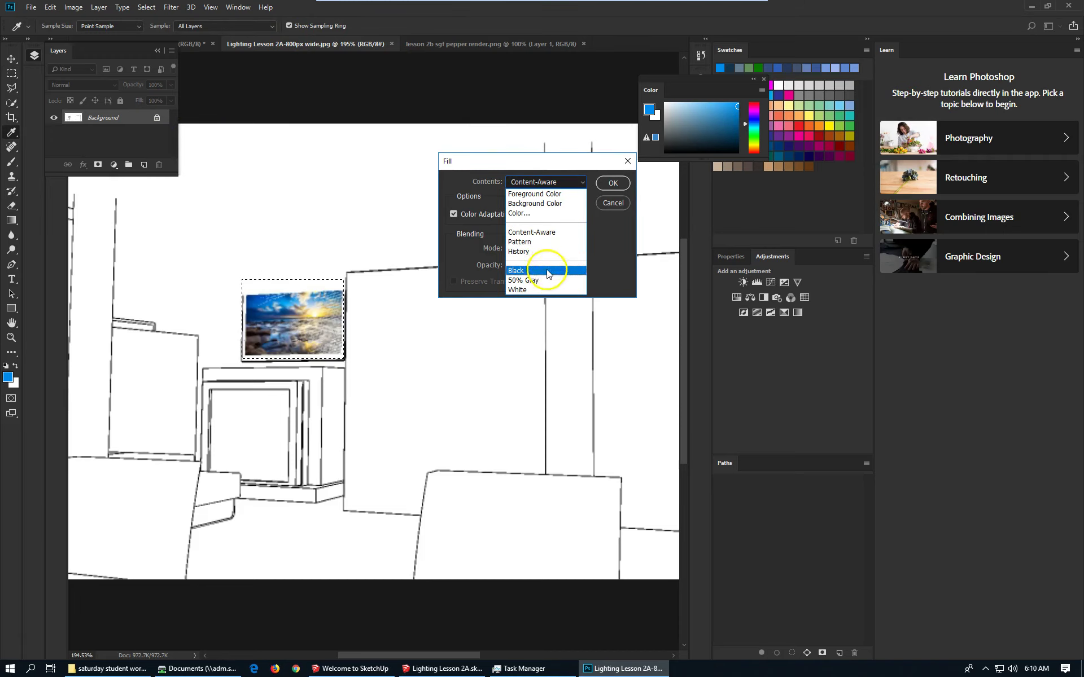
pyautogui.click(545, 289)
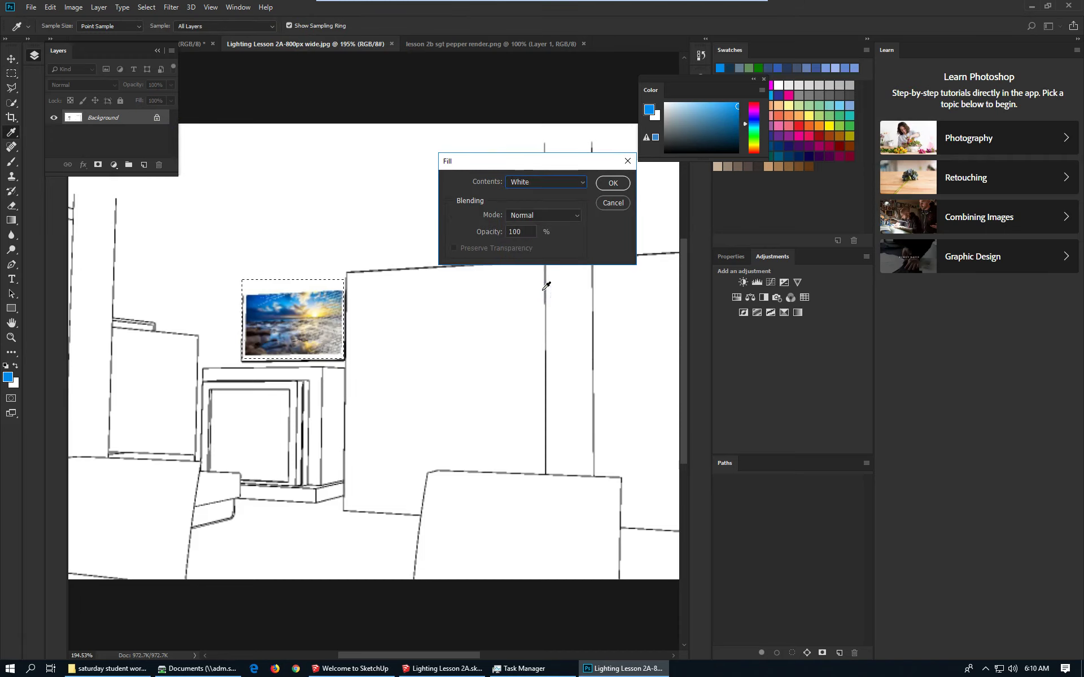
pyautogui.click(613, 183)
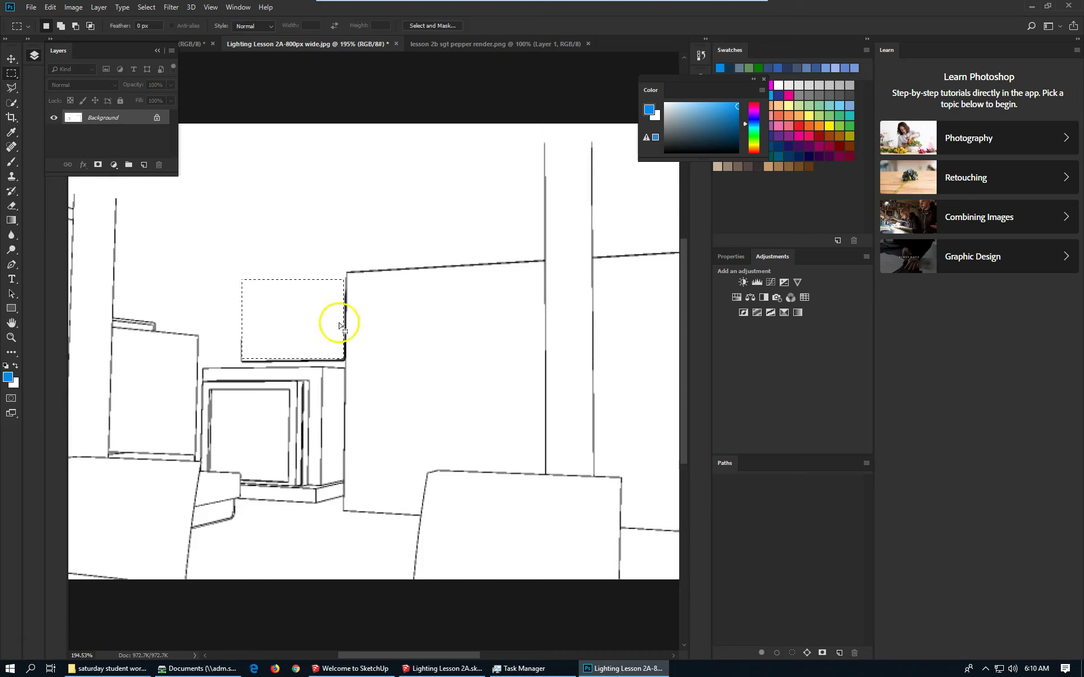
pyautogui.hotkey('ctrl', 'd')
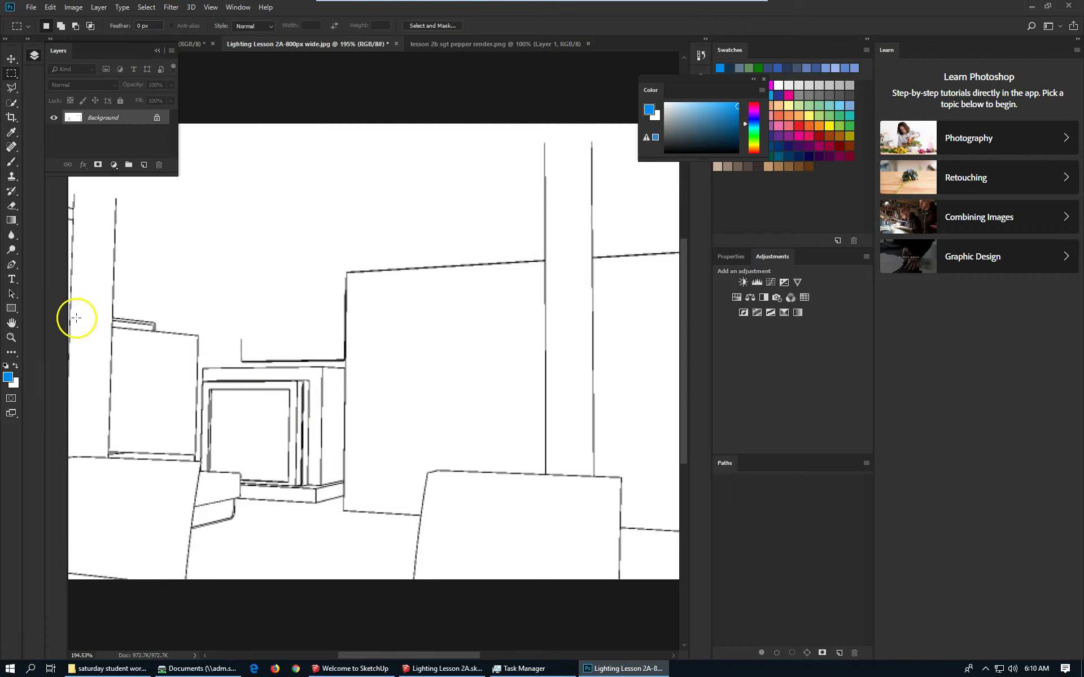
# - Copy the entire hidden-line image and paste it as a new layer into "lesson 2b sgt pepper render.png"
pyautogui.doubleClick(12, 323)
pyautogui.hotkey('ctrl', 'a')
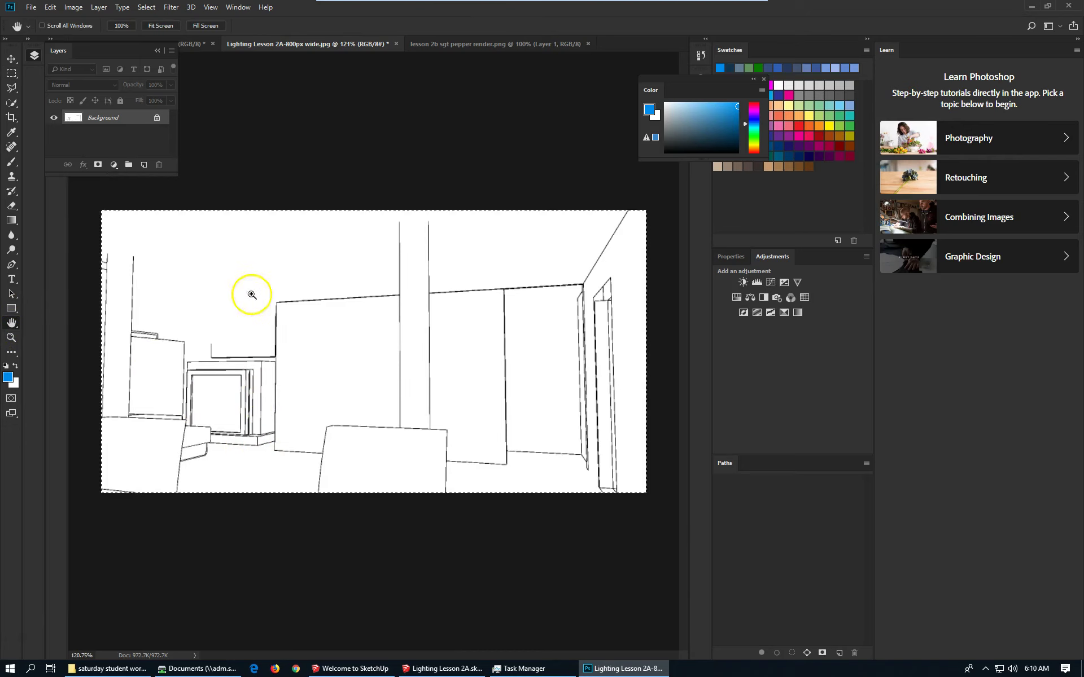
pyautogui.click(463, 44)
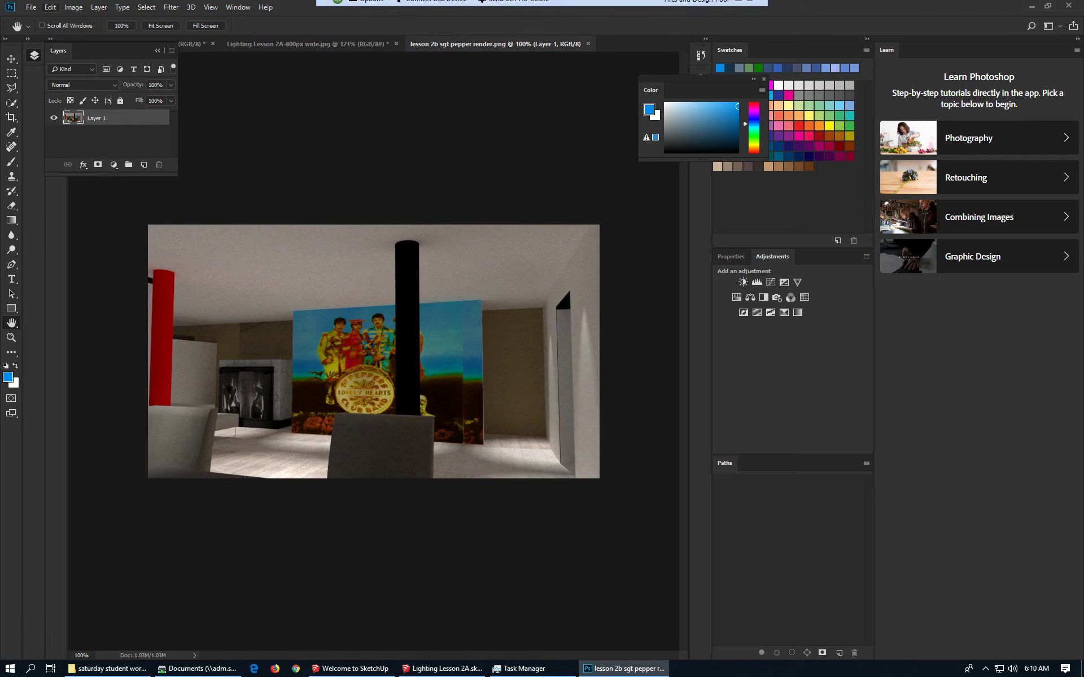
pyautogui.click(50, 7)
pyautogui.click(115, 107)
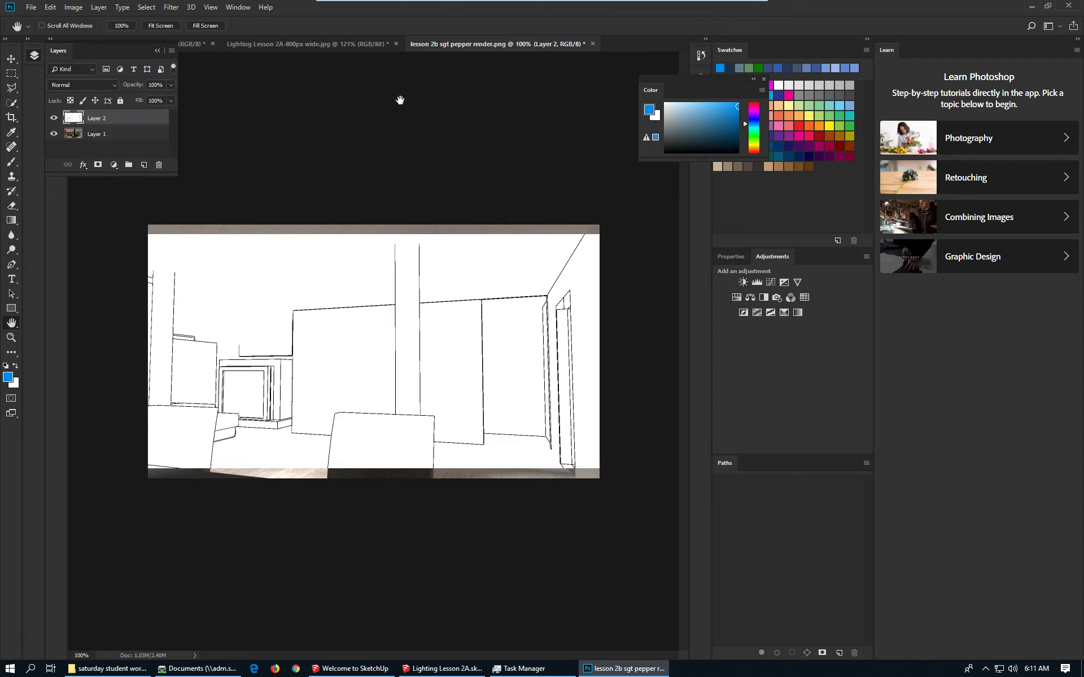
# - Rename the pasted line drawing layer "hidden line" and the render layer "color base"
pyautogui.doubleClick(98, 119)
pyautogui.write('h')
pyautogui.write('ider')
pyautogui.write('n')
pyautogui.doubleClick(98, 133)
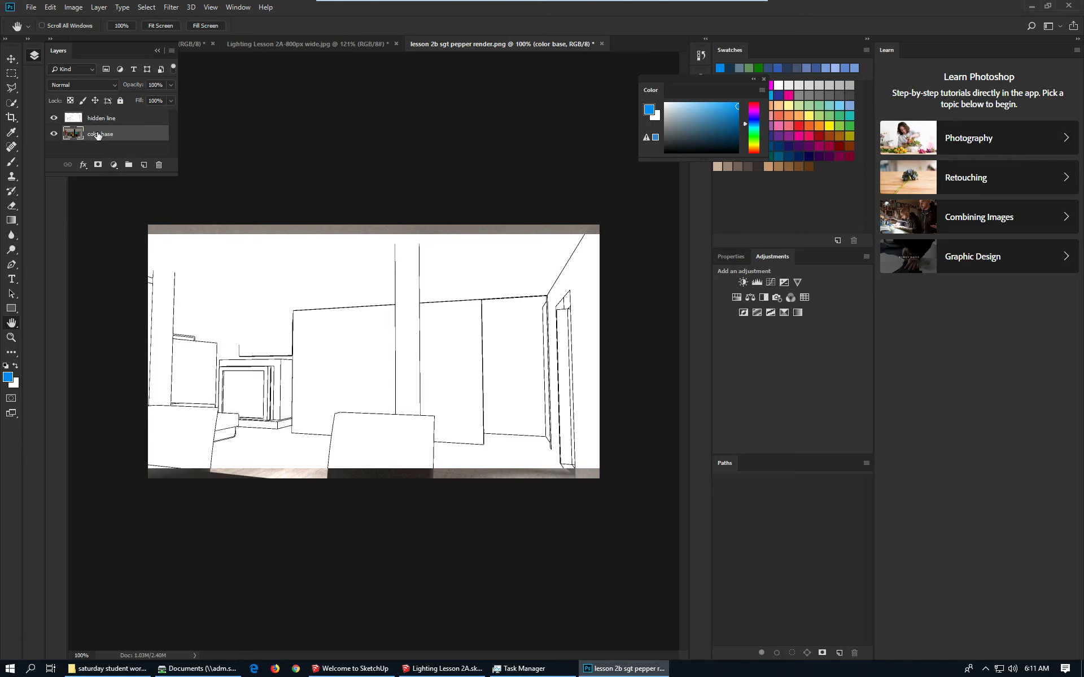
# - Duplicate the "color base" layer as "color base copy" and hide the original
pyautogui.rightClick(148, 137)
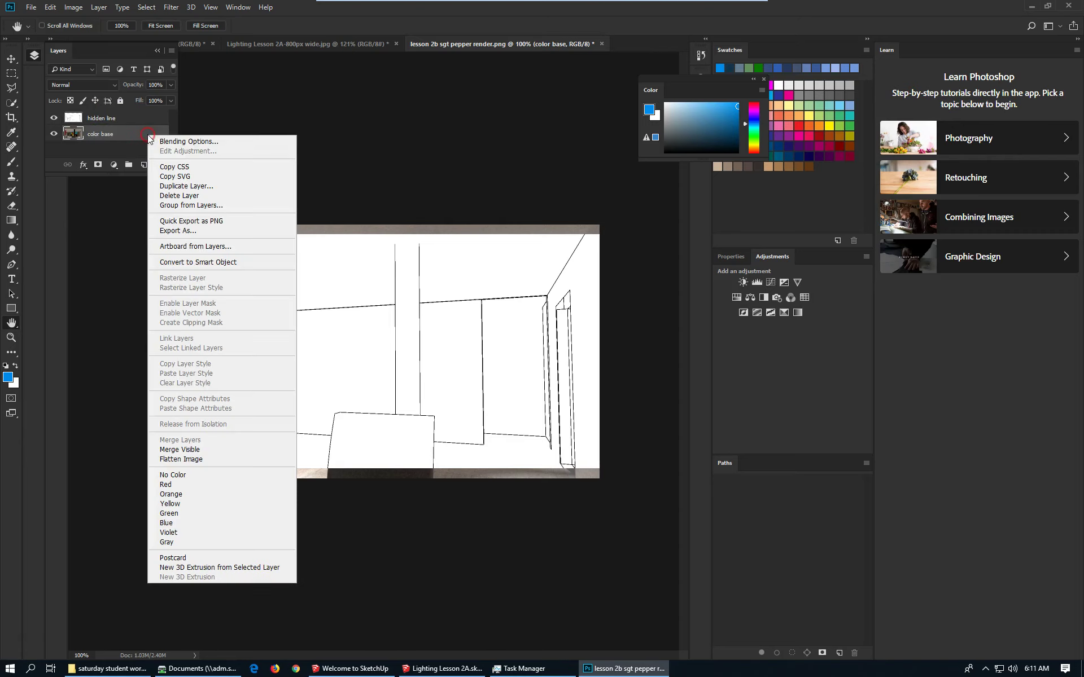
pyautogui.click(221, 186)
pyautogui.click(822, 265)
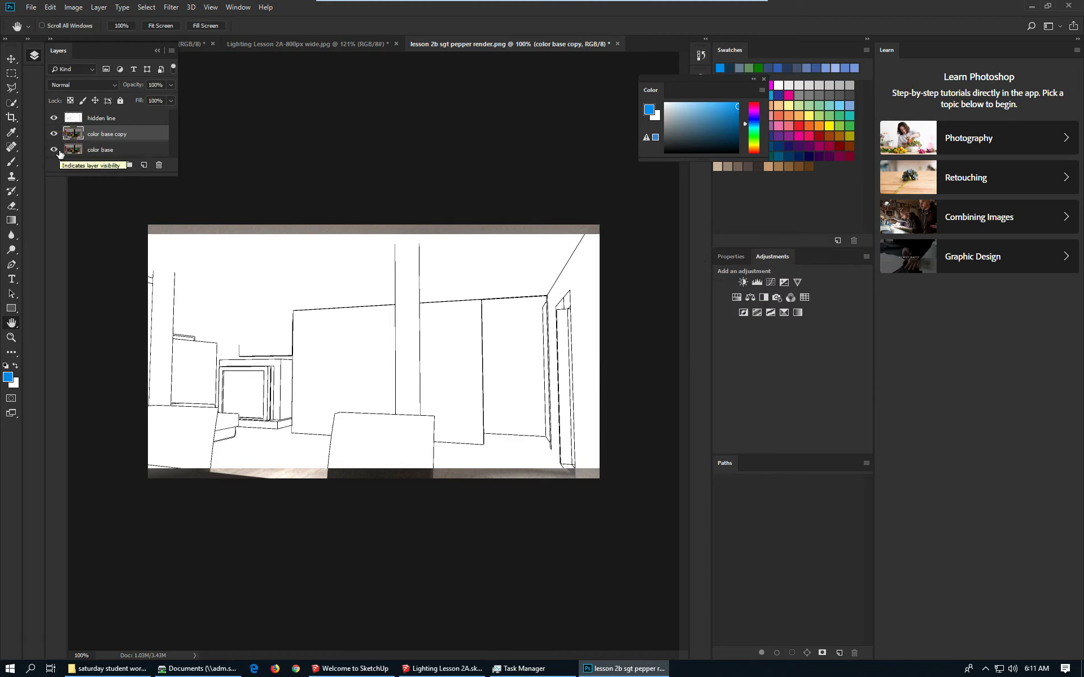
pyautogui.click(54, 149)
pyautogui.click(113, 136)
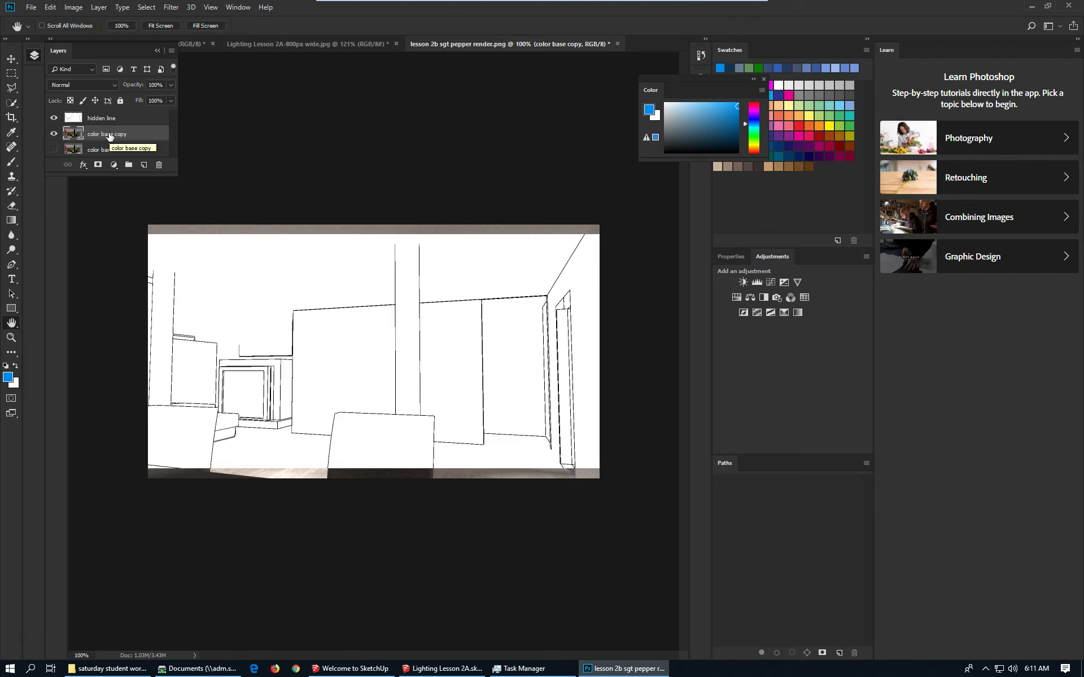
# - Add a layer mask to the "hidden line" layer and activate the Gradient tool for it
pyautogui.click(100, 118)
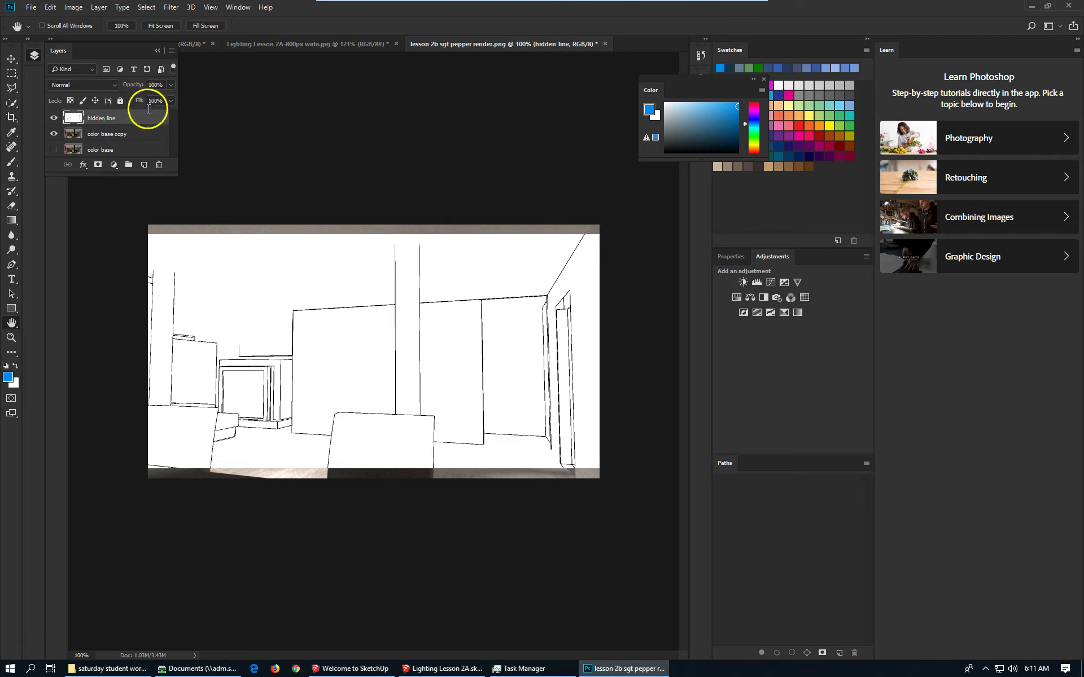
pyautogui.click(98, 165)
pyautogui.click(105, 119)
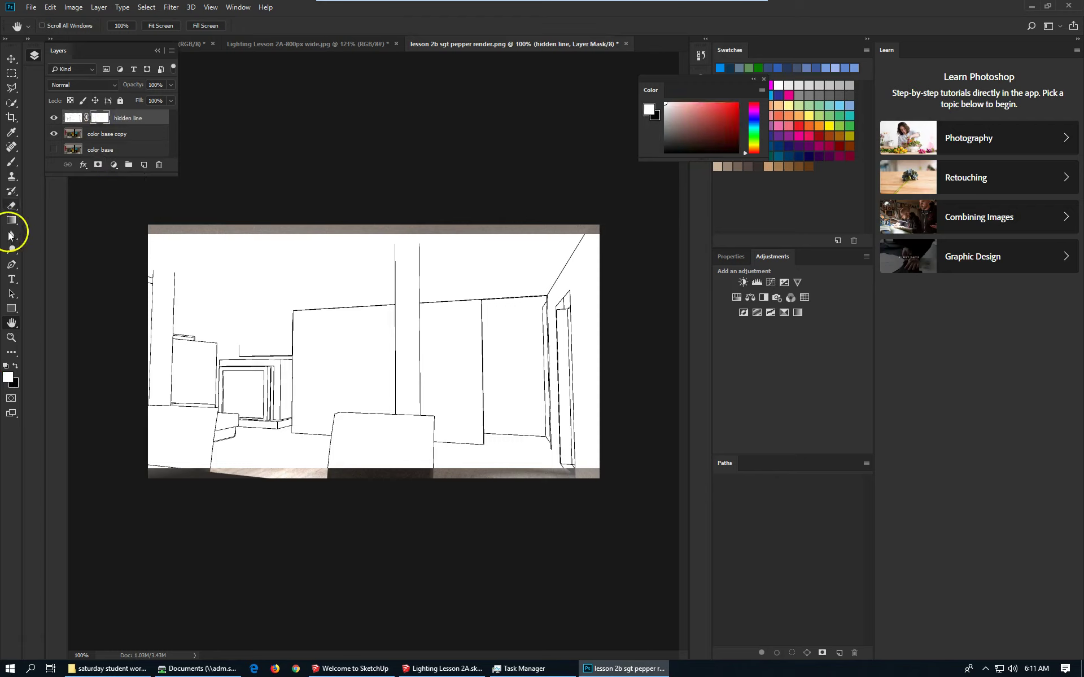
pyautogui.click(12, 220)
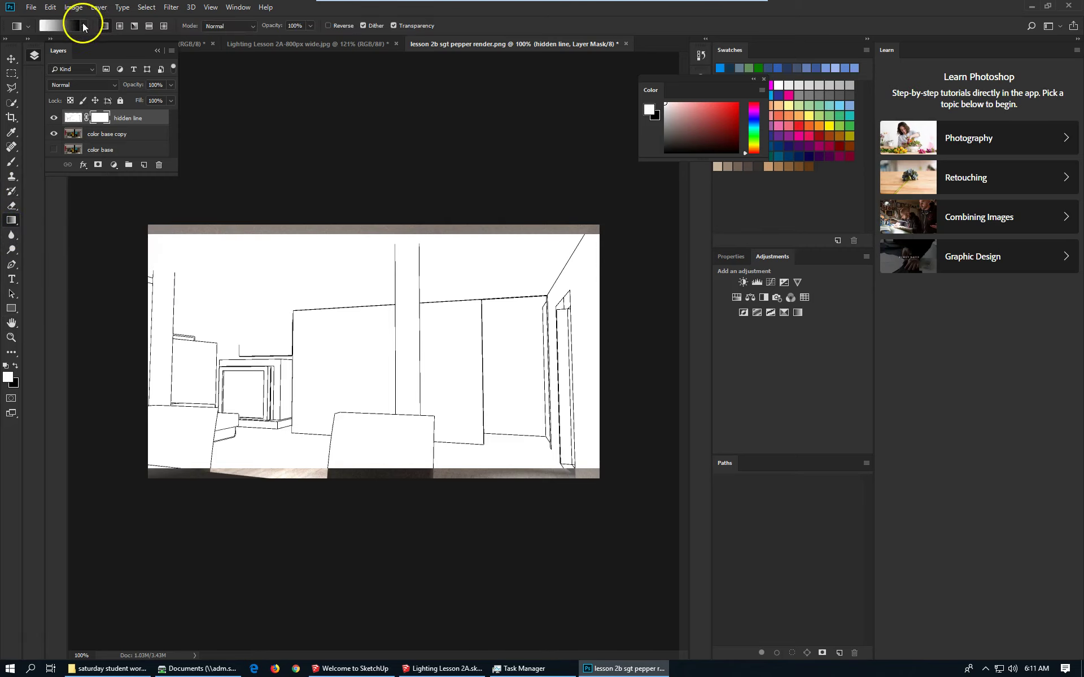
# - Try two linear white-to-black gradients on the "hidden line" mask, from the image's right edge to near the black column, undoing each
pyautogui.moveTo(600, 356); pyautogui.dragTo(422, 348)
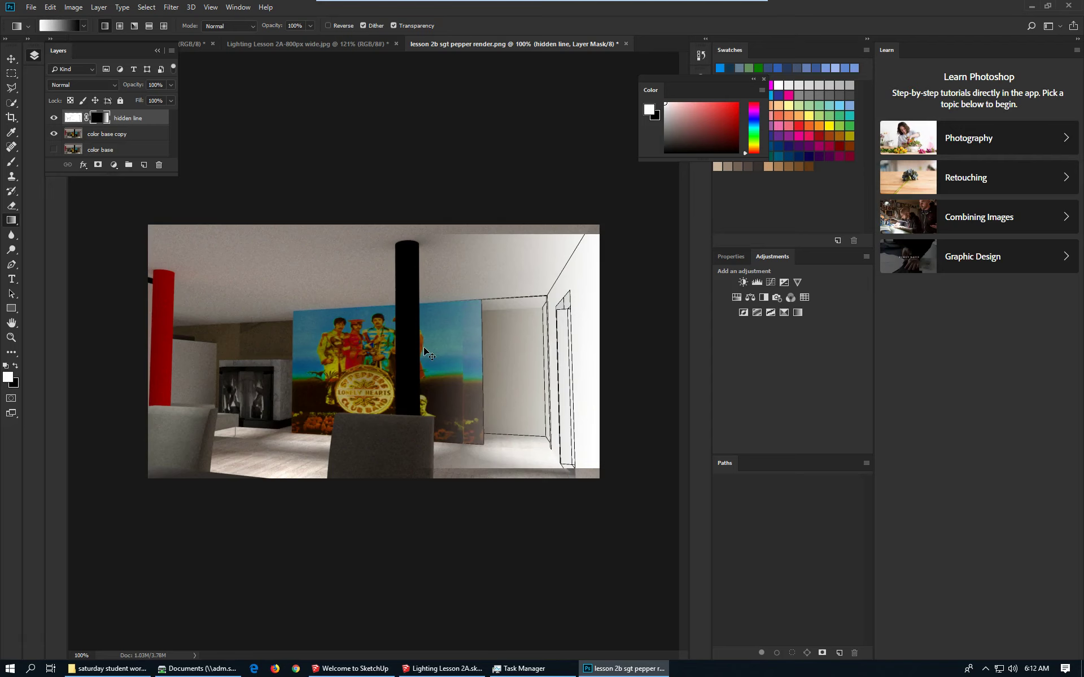
pyautogui.hotkey('ctrl', 'z')
pyautogui.moveTo(611, 374); pyautogui.dragTo(434, 370)
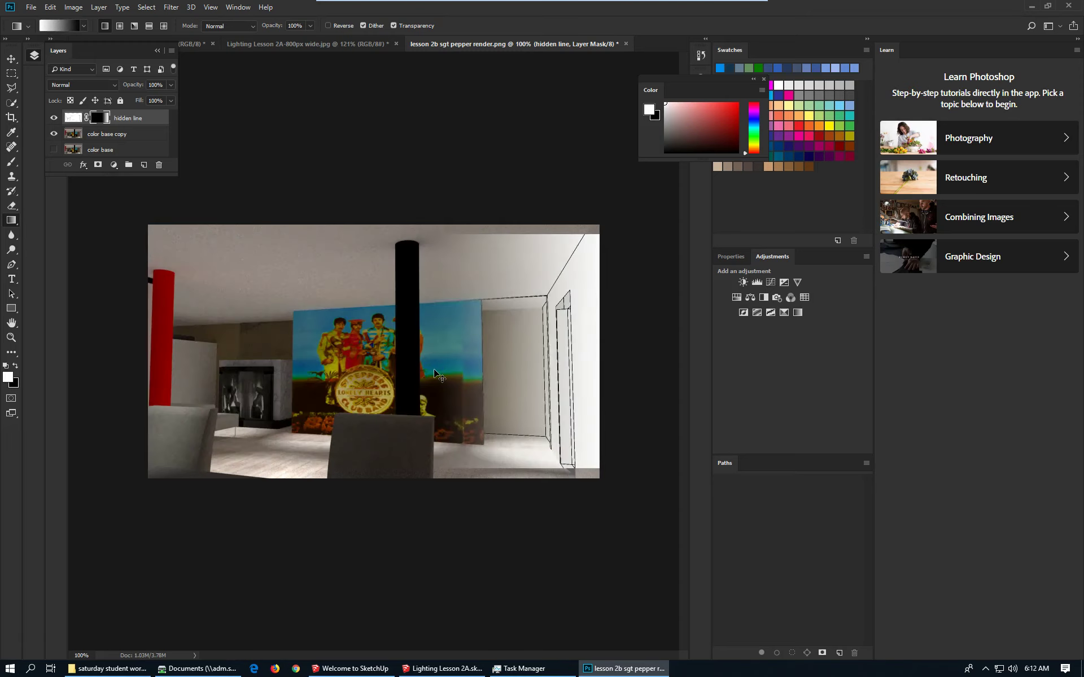
pyautogui.hotkey('ctrl', 'z')
# - Redraw the "hidden line" mask's white-to-black gradient, finishing with a short leftward fade from right of the mural to the black column
pyautogui.moveTo(613, 367); pyautogui.dragTo(322, 362)
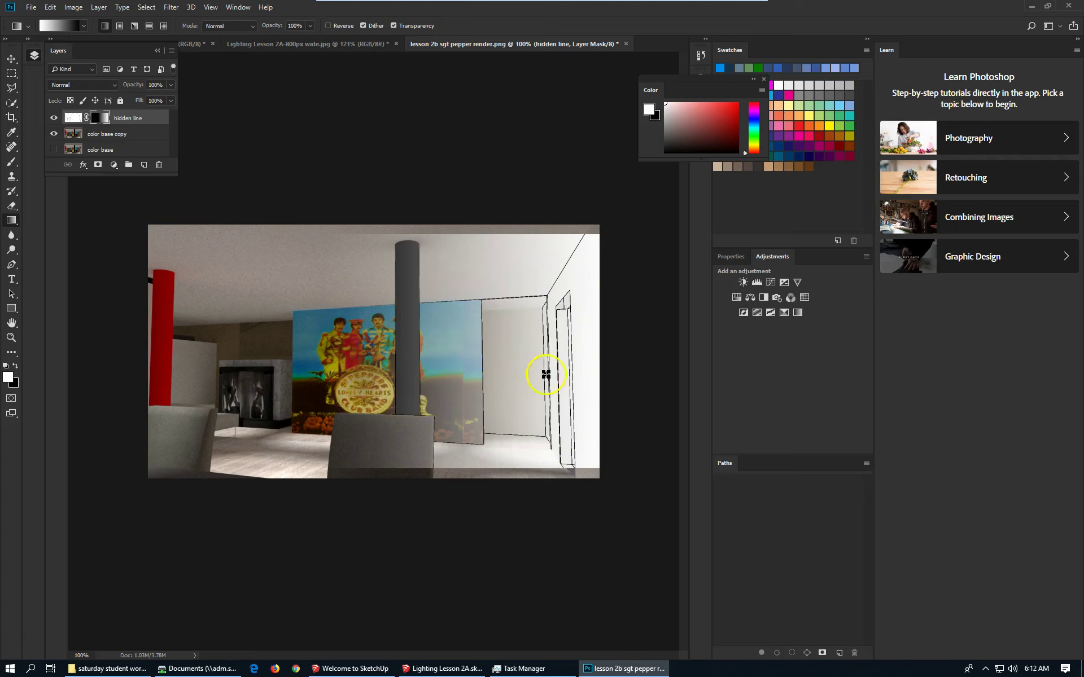
pyautogui.moveTo(592, 344); pyautogui.dragTo(389, 334)
pyautogui.moveTo(519, 354); pyautogui.dragTo(399, 348)
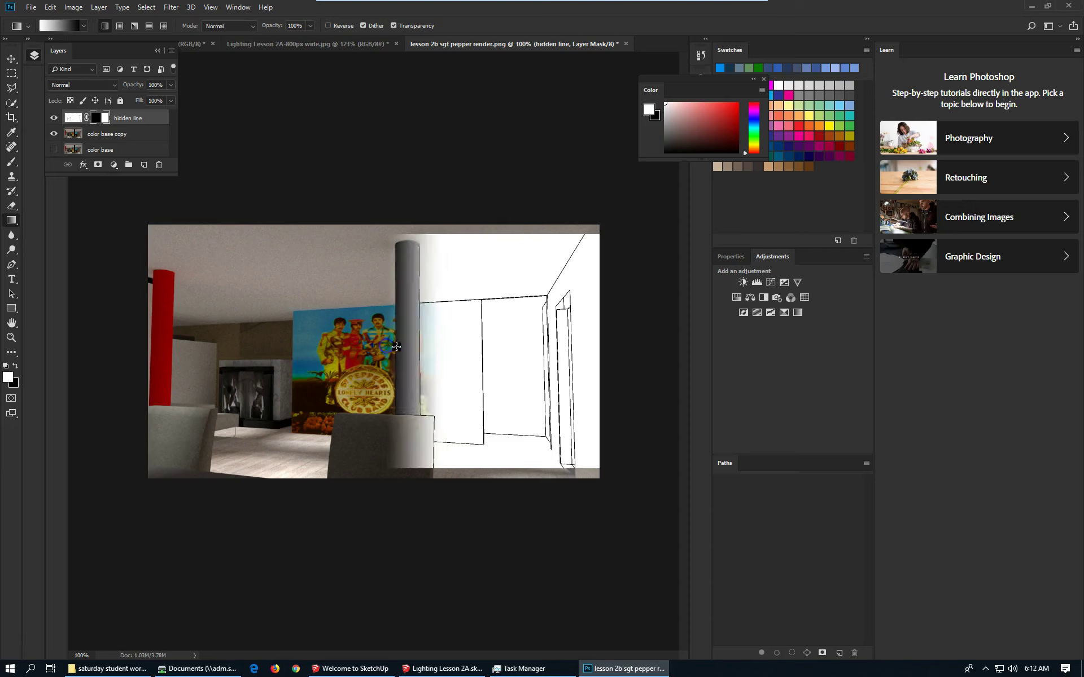